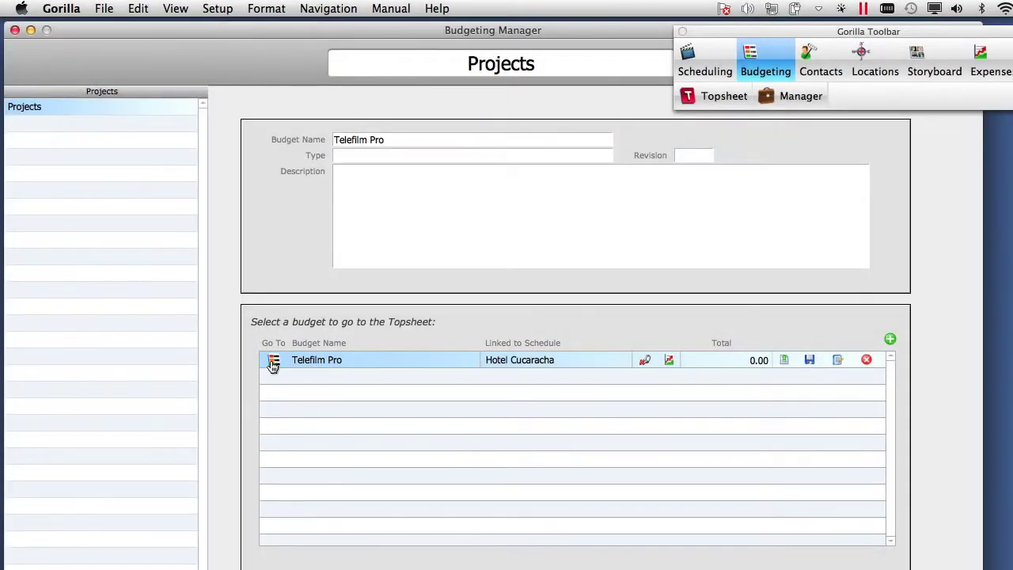
- Open the Telefilm Pro topsheet and bring the Budget Tools palette fully into view
click(273, 362)
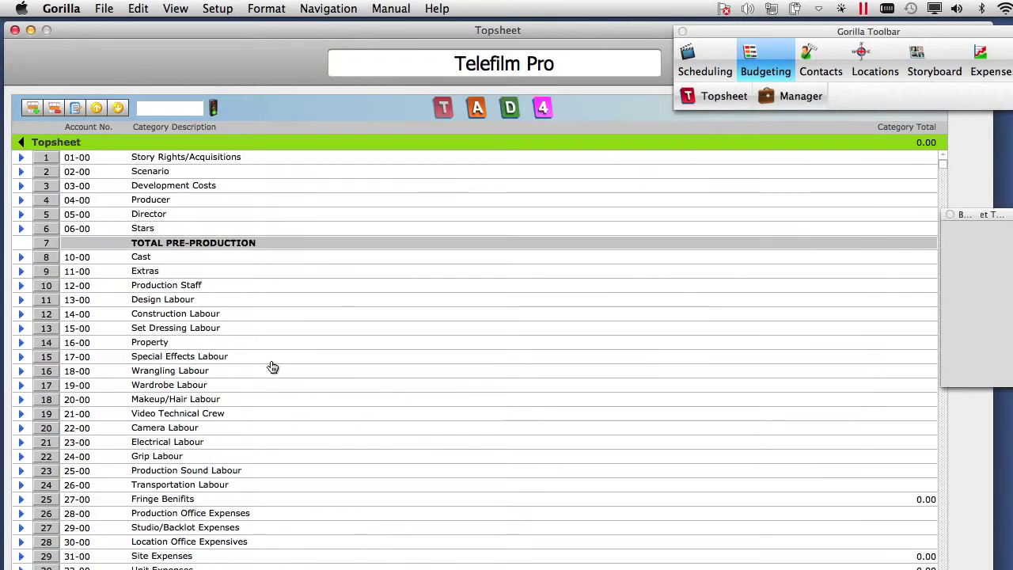
drag(977, 214, 916, 190)
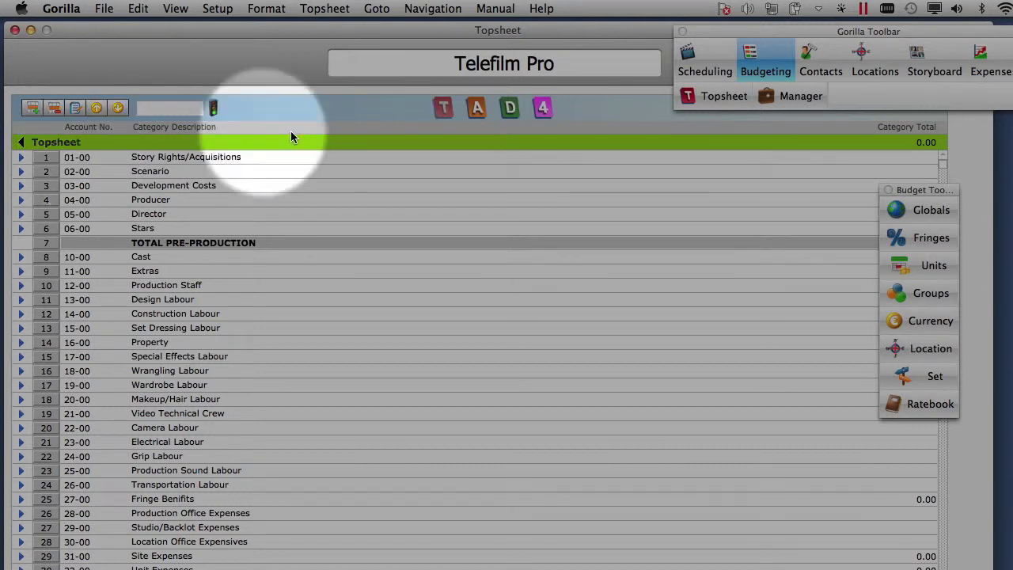
click(477, 111)
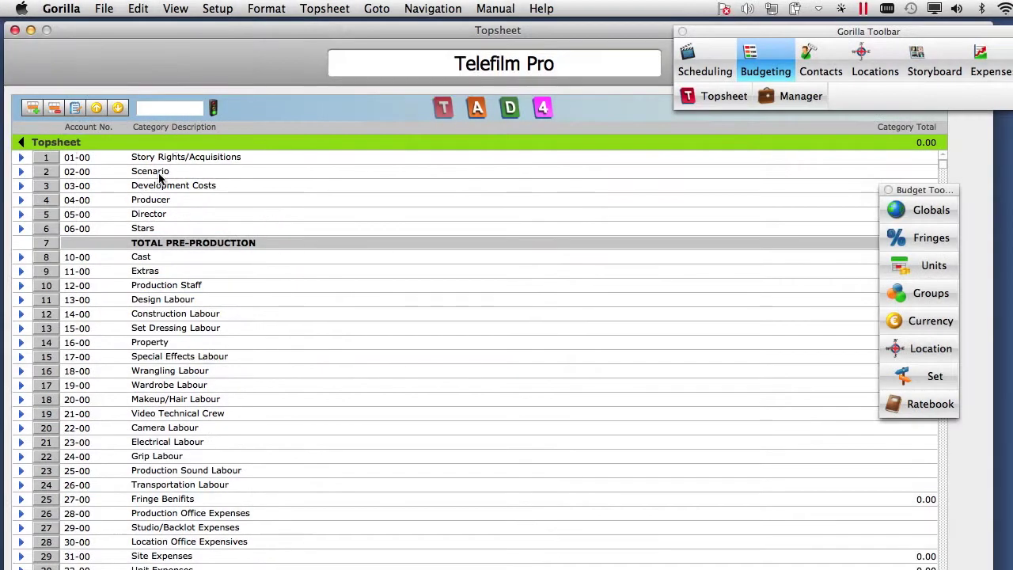
click(182, 170)
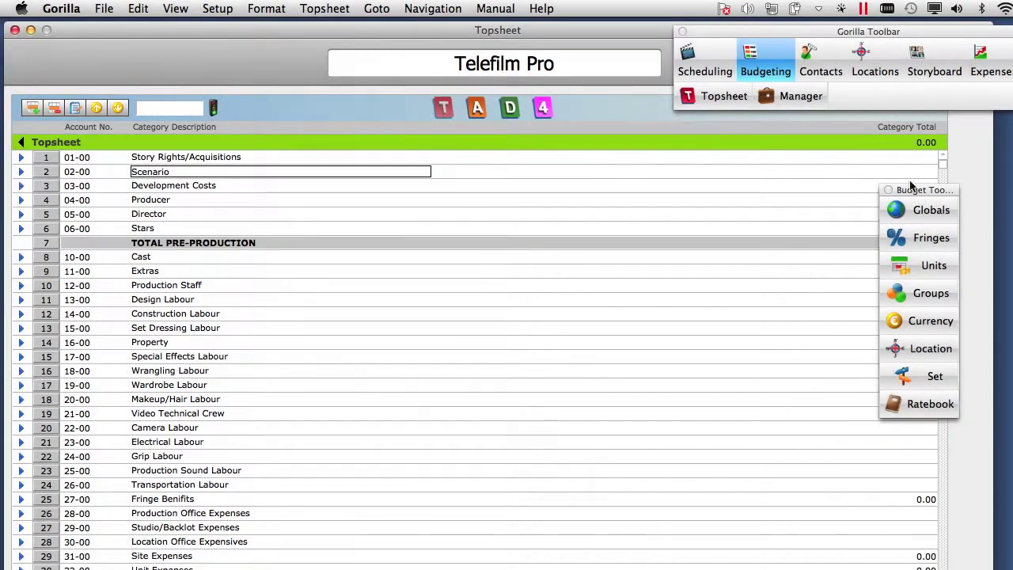
drag(910, 188, 822, 193)
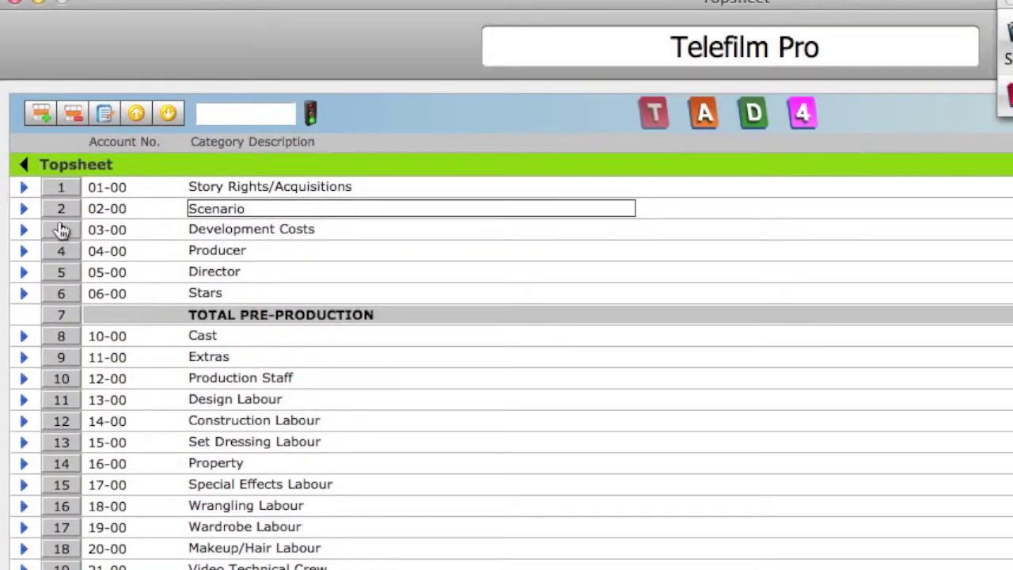
click(62, 209)
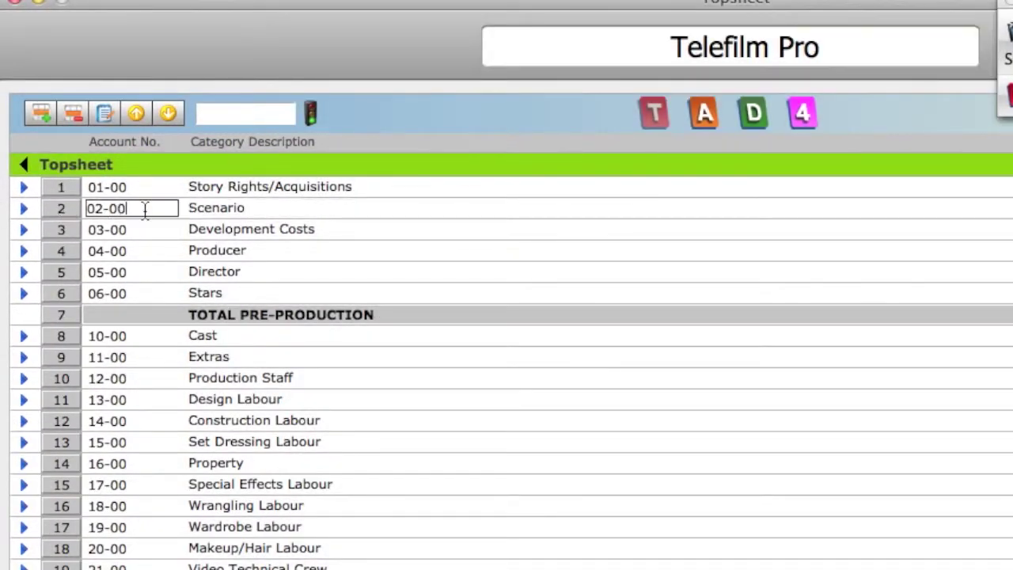
click(41, 113)
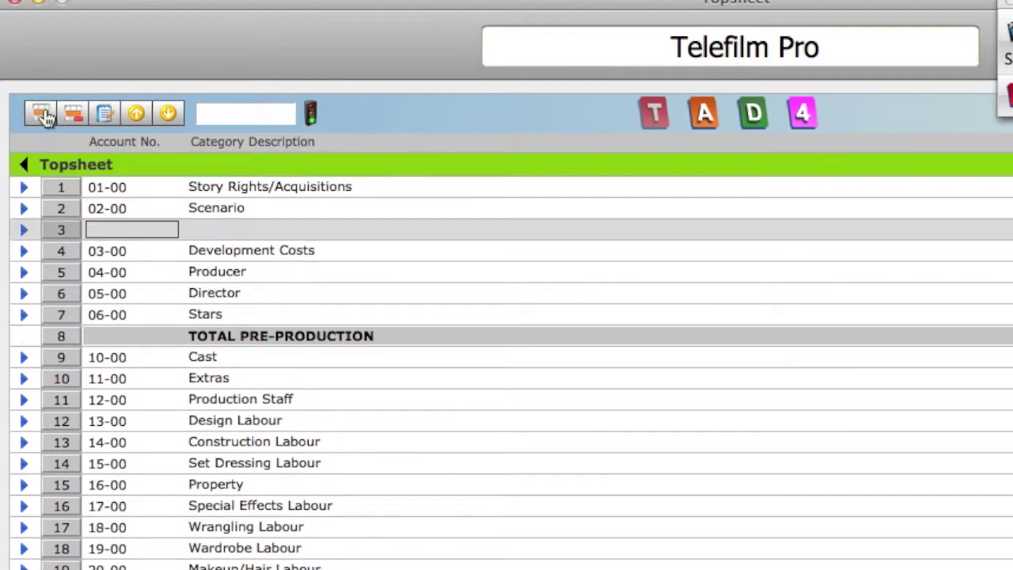
text(02-05)
click(208, 228)
text(New Acc)
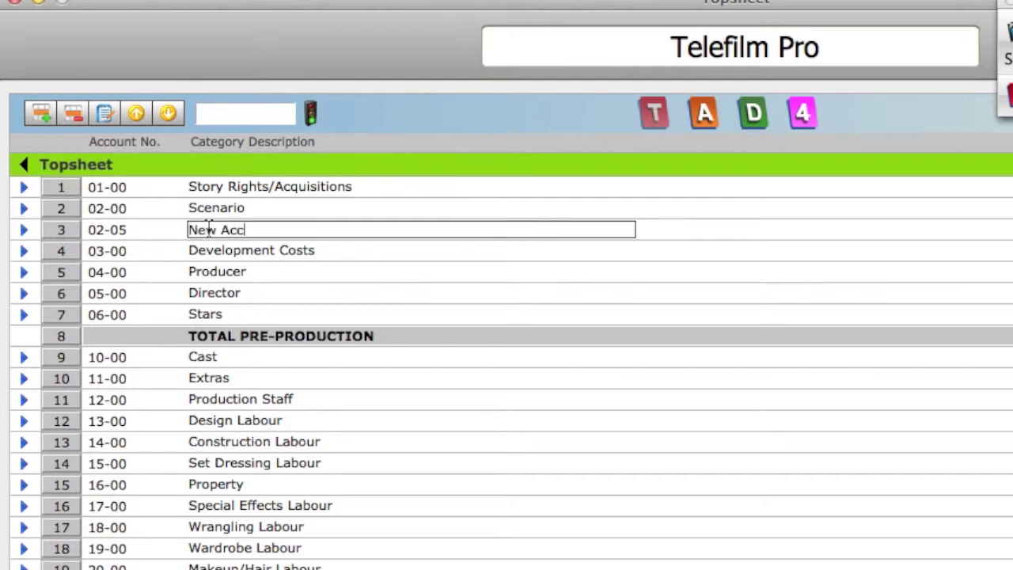
text(ount Name)
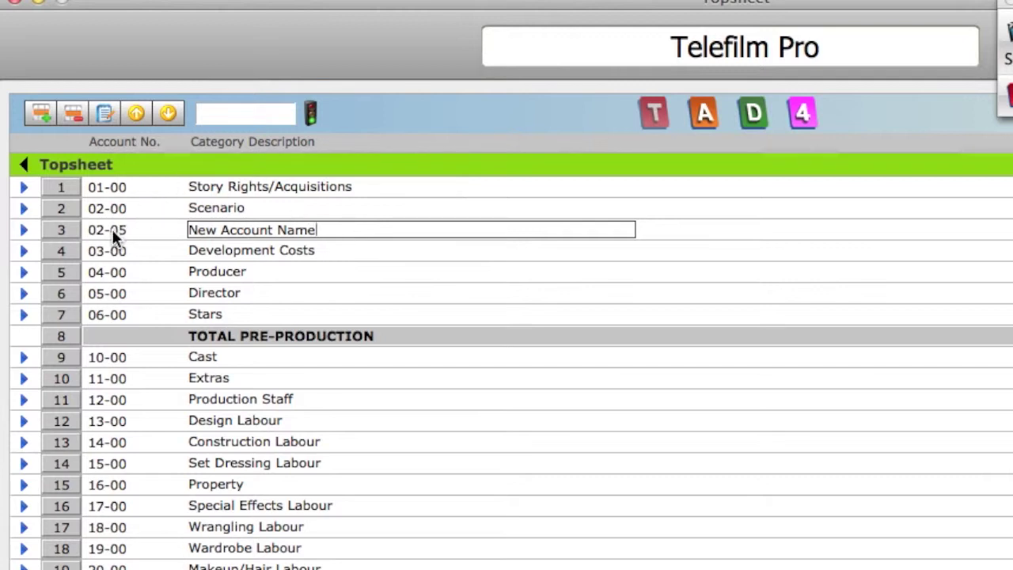
click(73, 113)
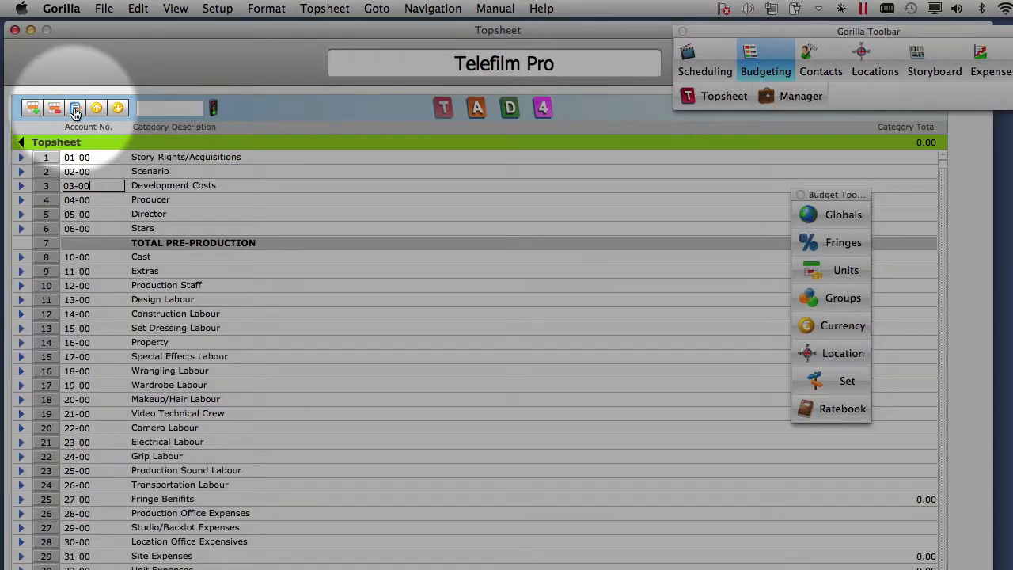
- Add the note 'enter note here....' to the Development Costs category
click(74, 108)
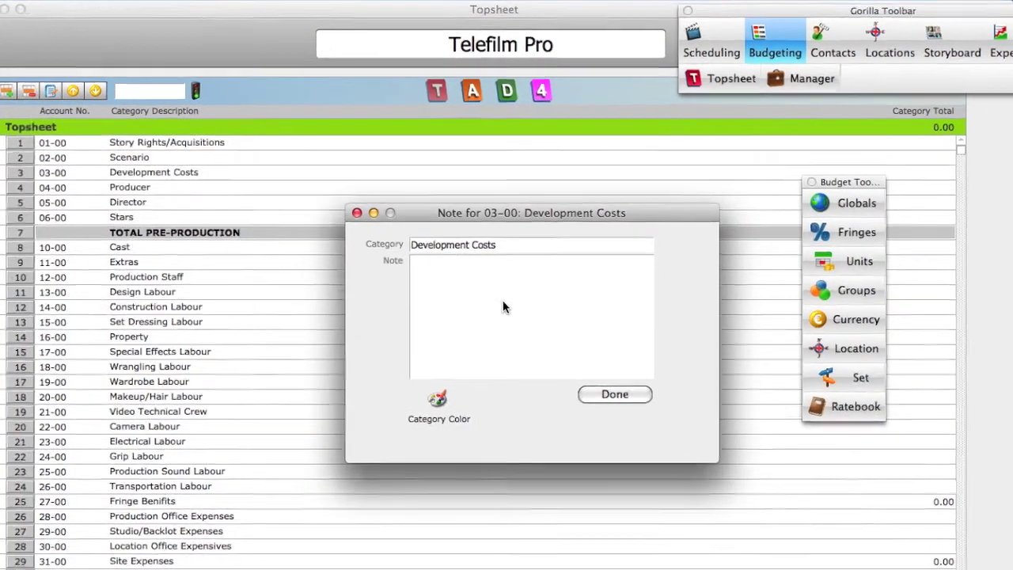
click(498, 301)
text(e)
text(nter note here)
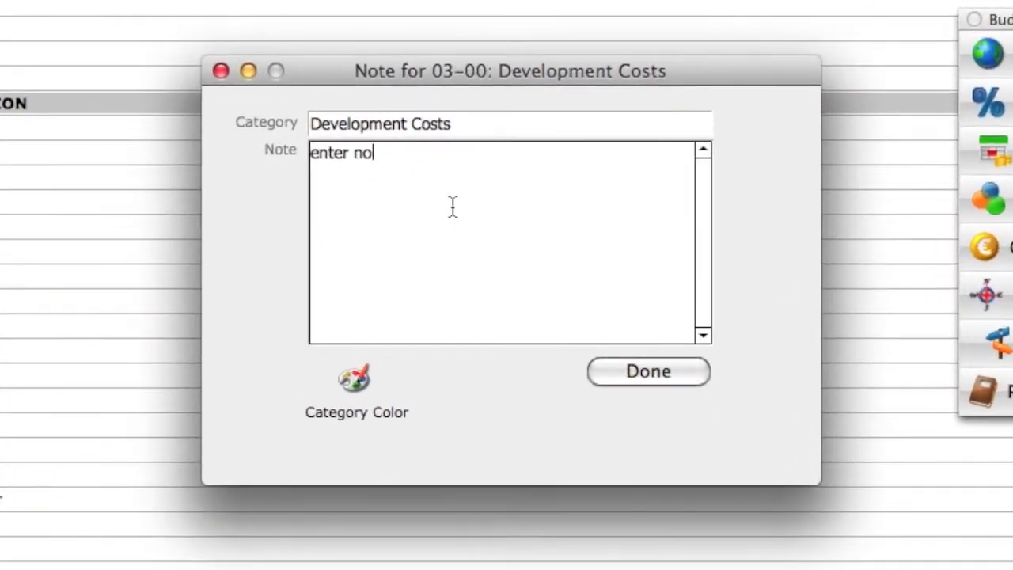
text(....)
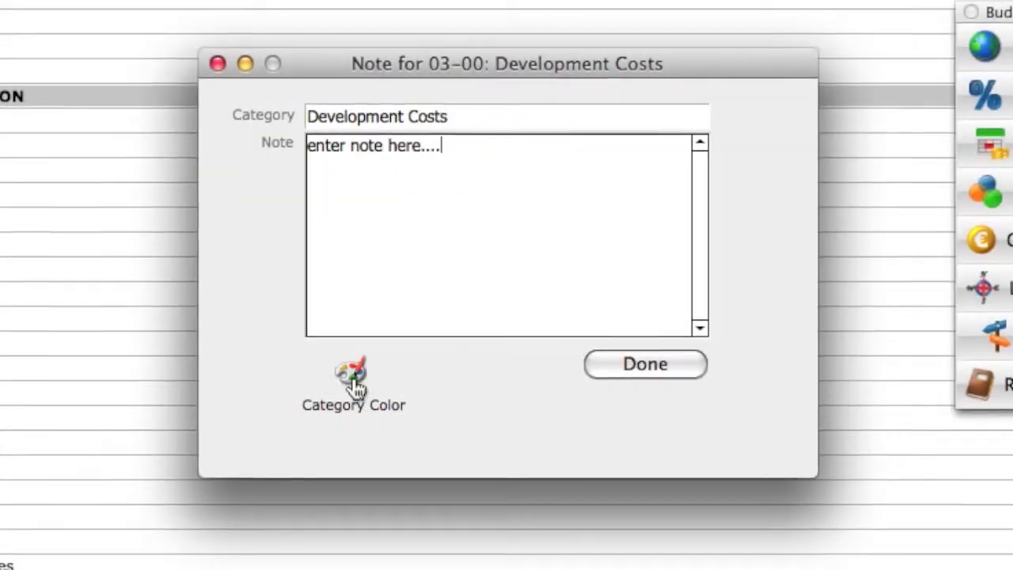
- Colour Development Costs bright green and close its note window
click(353, 375)
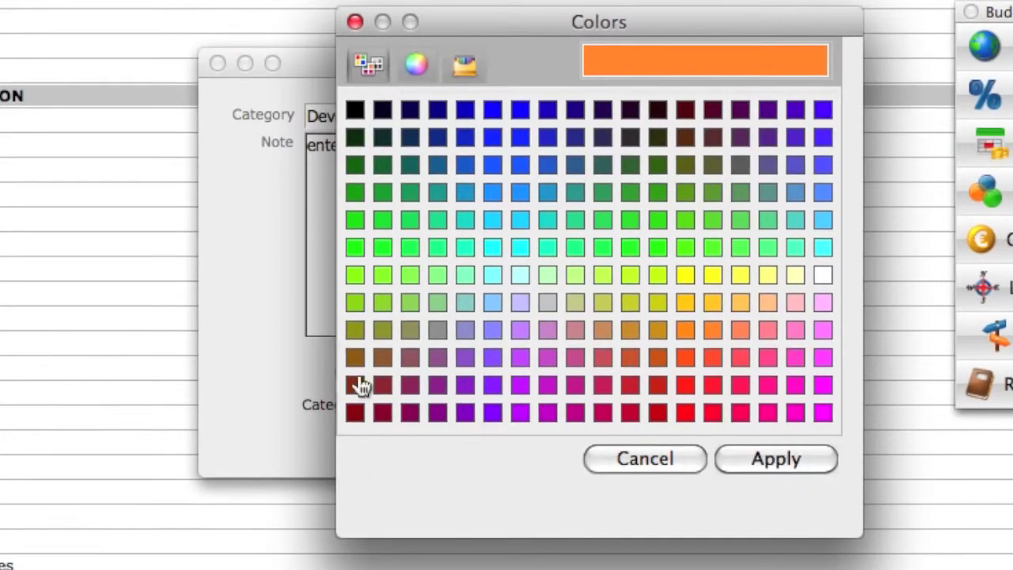
click(600, 227)
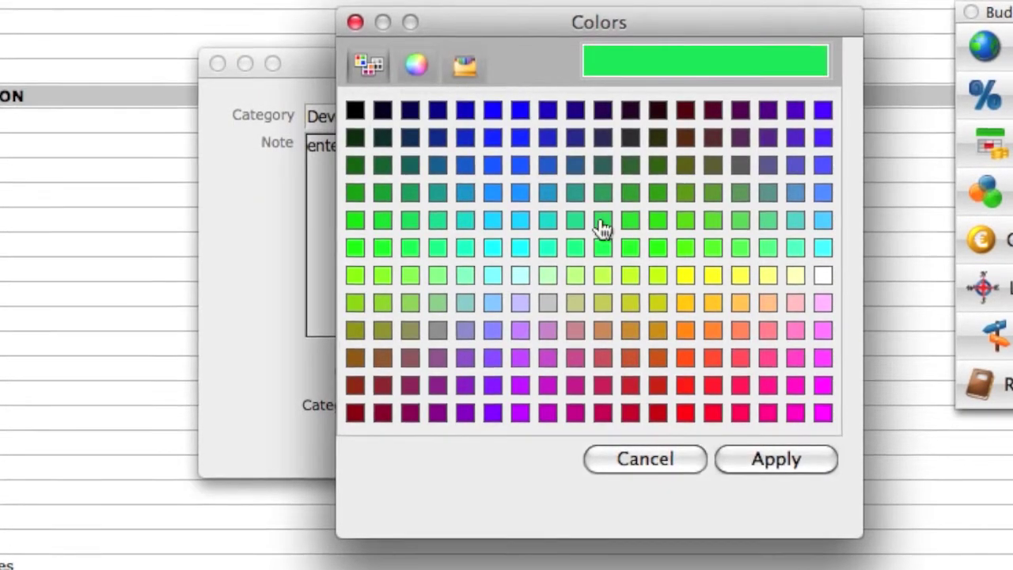
click(817, 456)
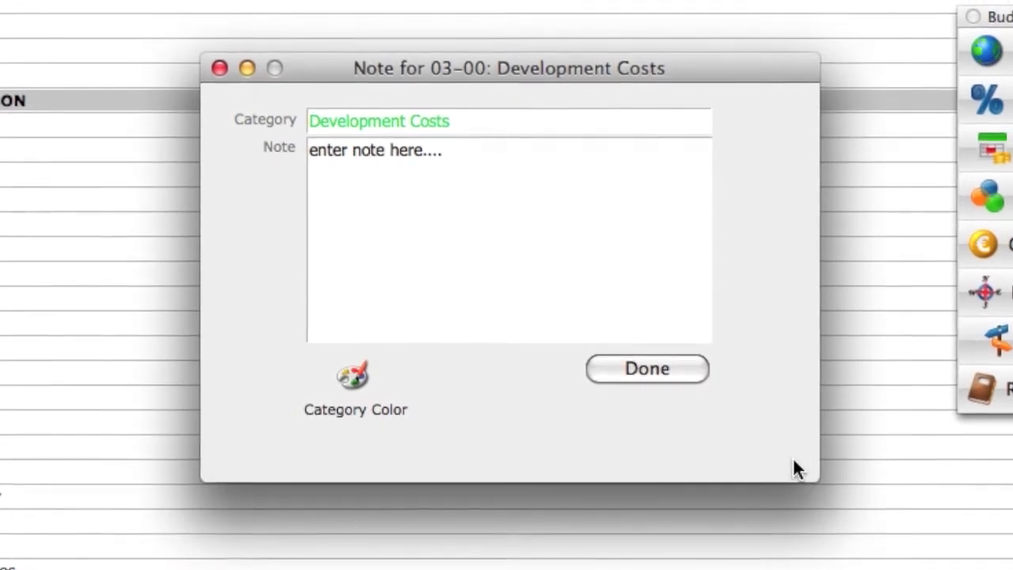
click(650, 370)
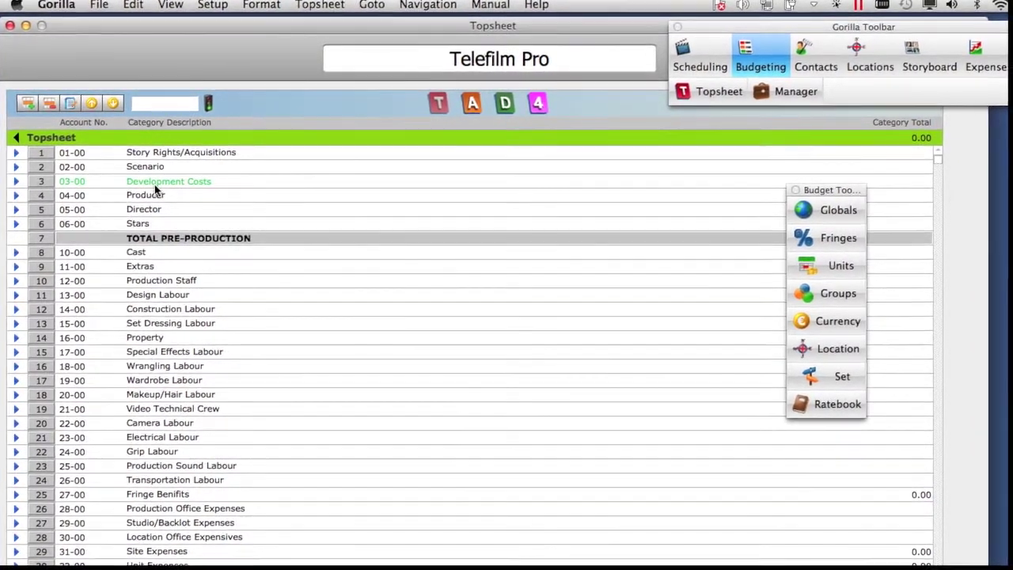
click(34, 186)
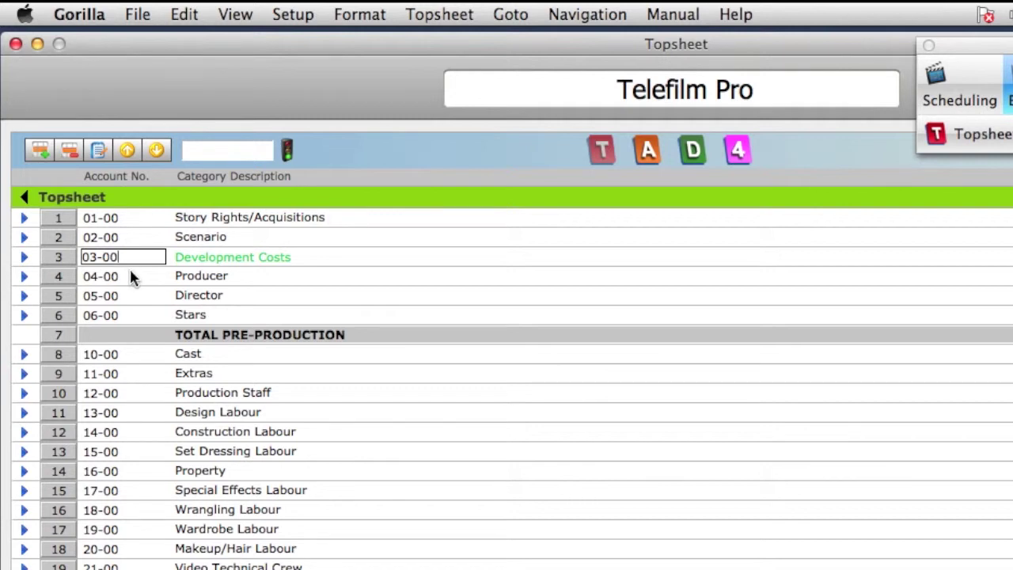
click(223, 258)
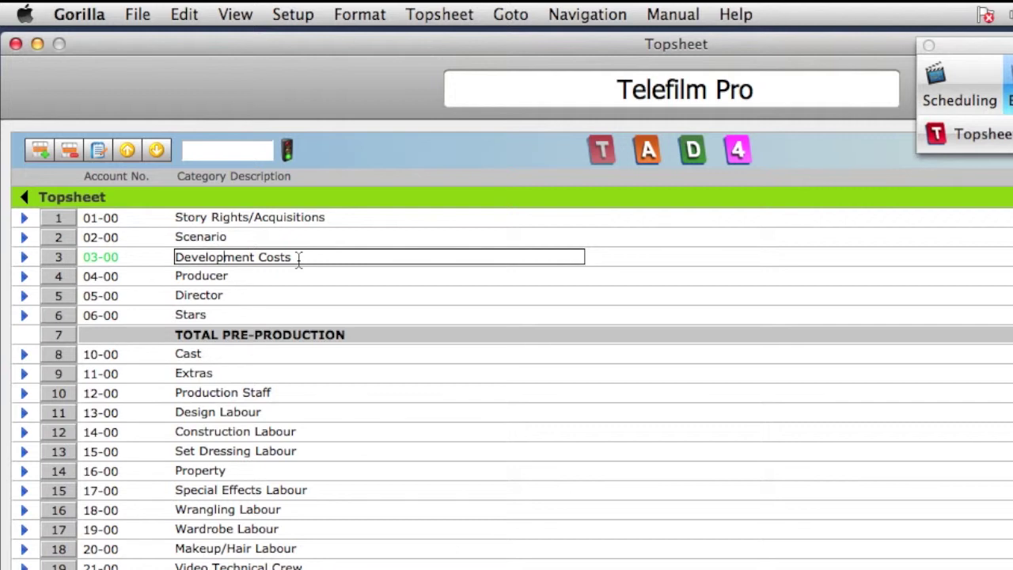
click(157, 152)
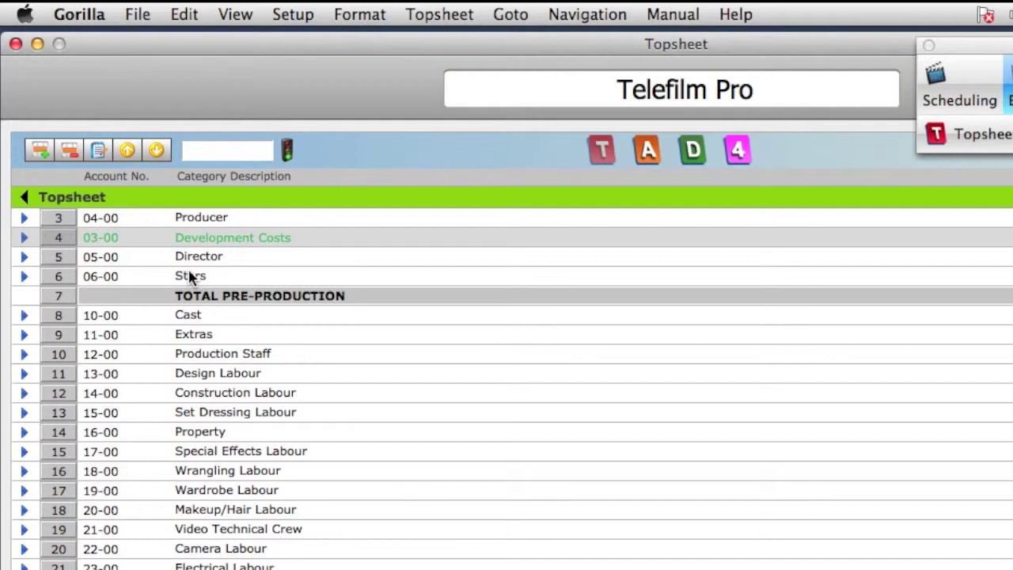
scroll(190, 276, up, 2)
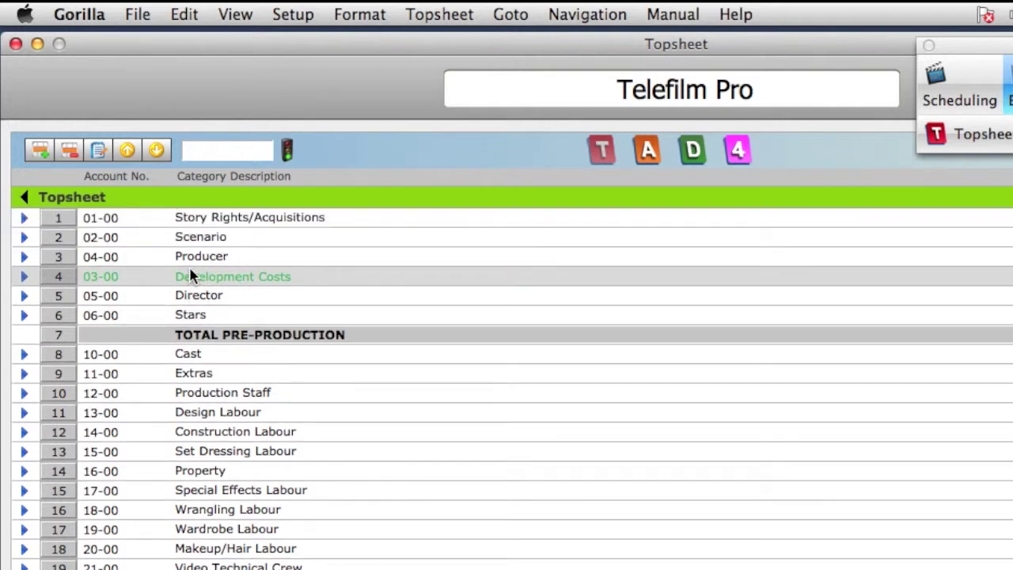
click(127, 275)
- Move Development Costs back above Producer, then select 3100 Offline Edit Suite in the 500K HD budget
click(127, 149)
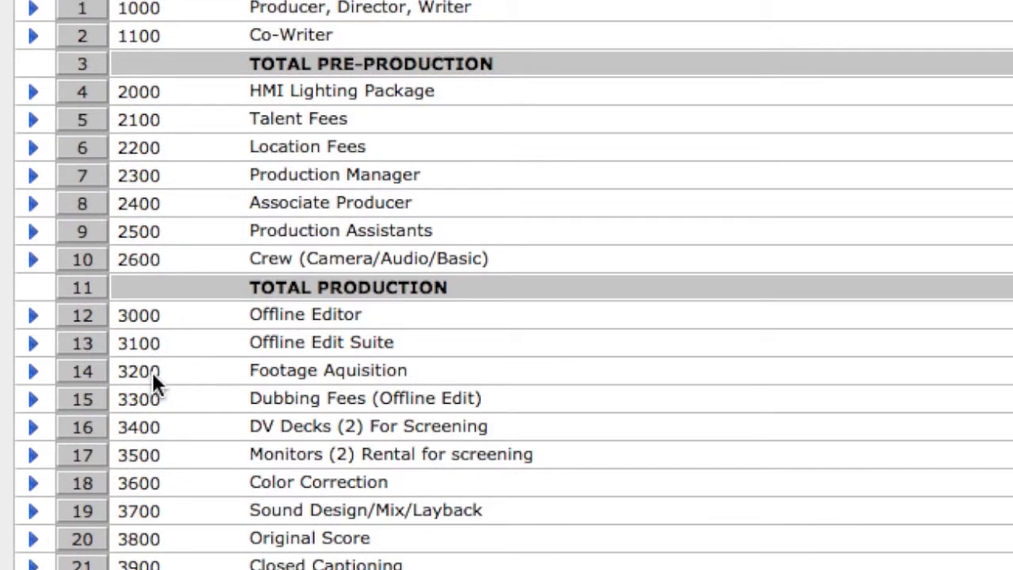
click(83, 346)
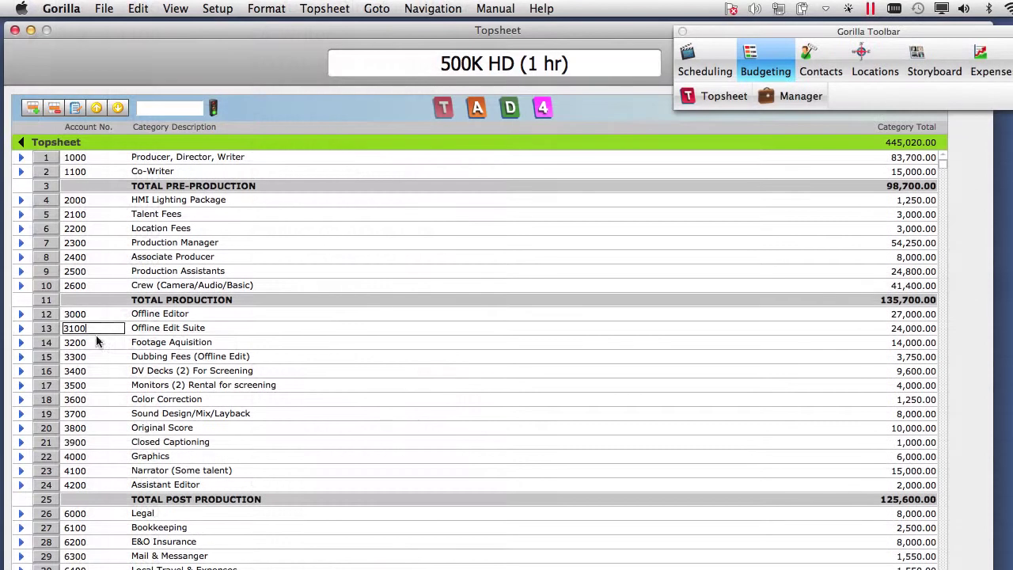
- Insert a production total after 3100 Offline Edit Suite and rename it from UNTITLED to EDITING
click(139, 8)
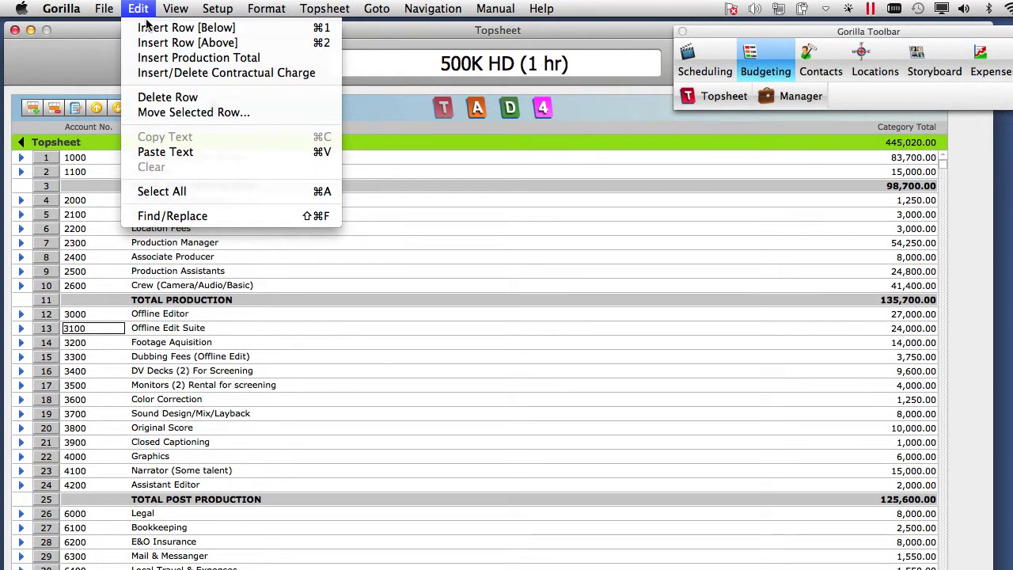
click(295, 61)
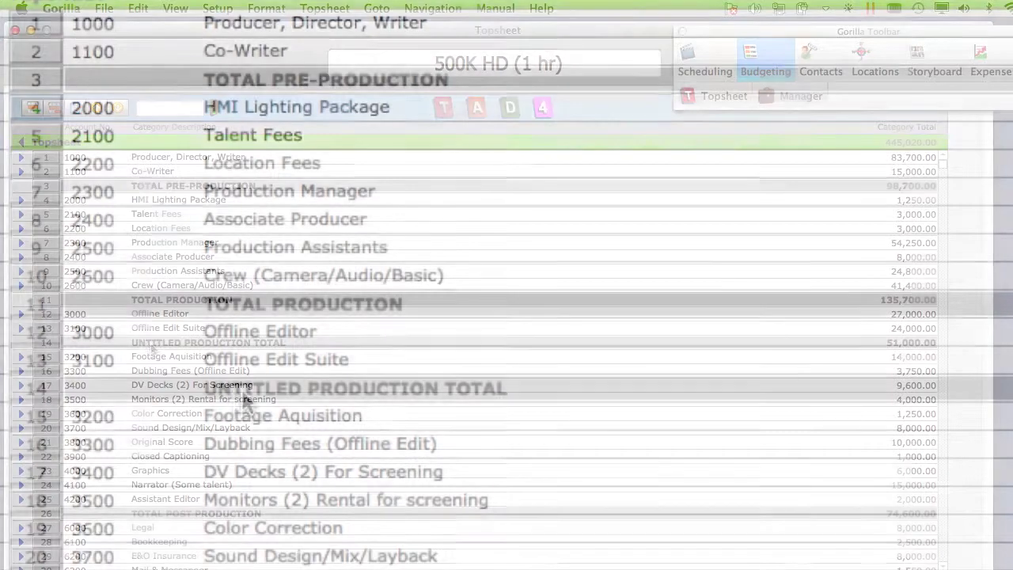
click(147, 342)
key(ctrl+a)
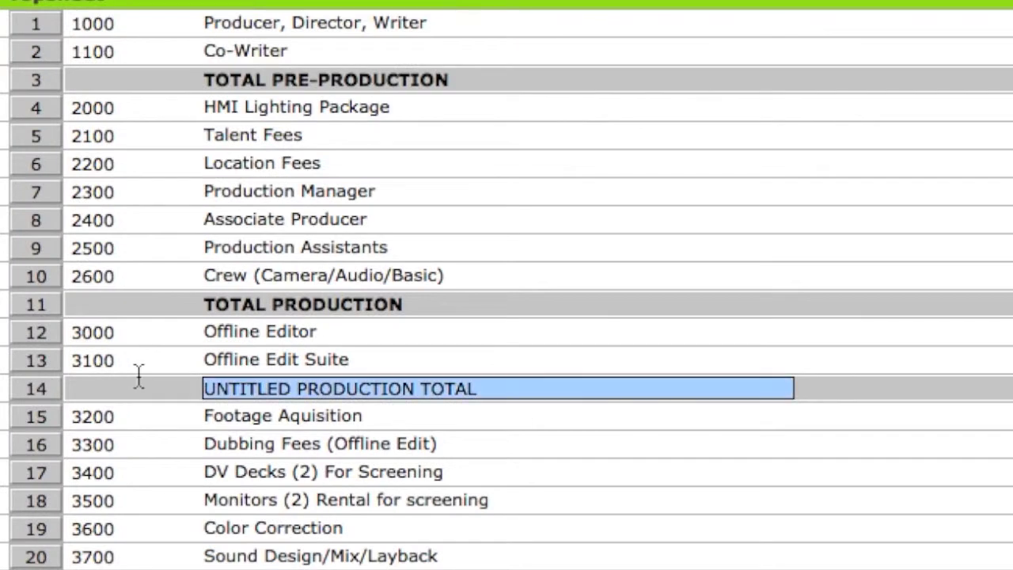
text(EDITING)
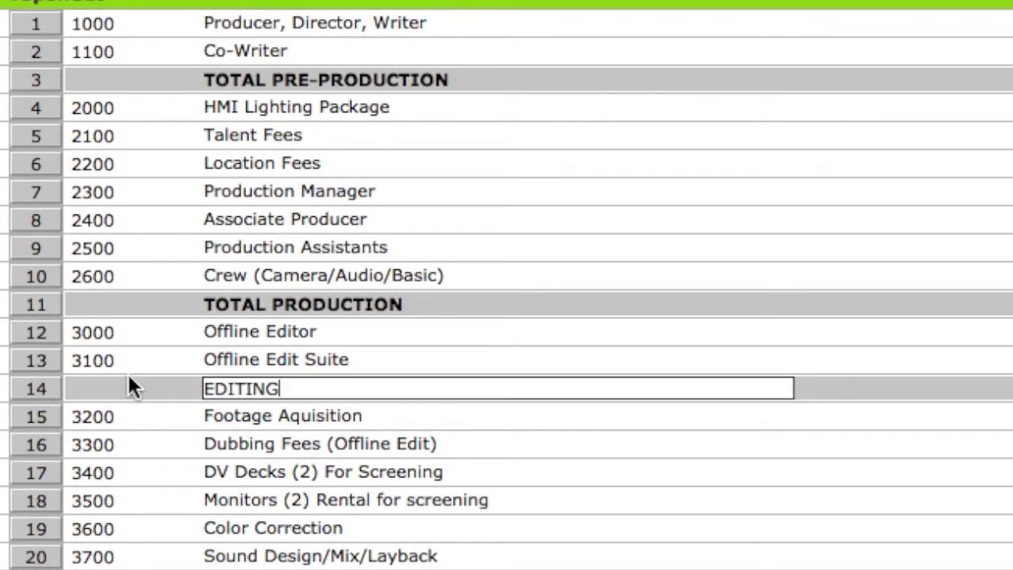
key(Return)
click(305, 387)
click(276, 362)
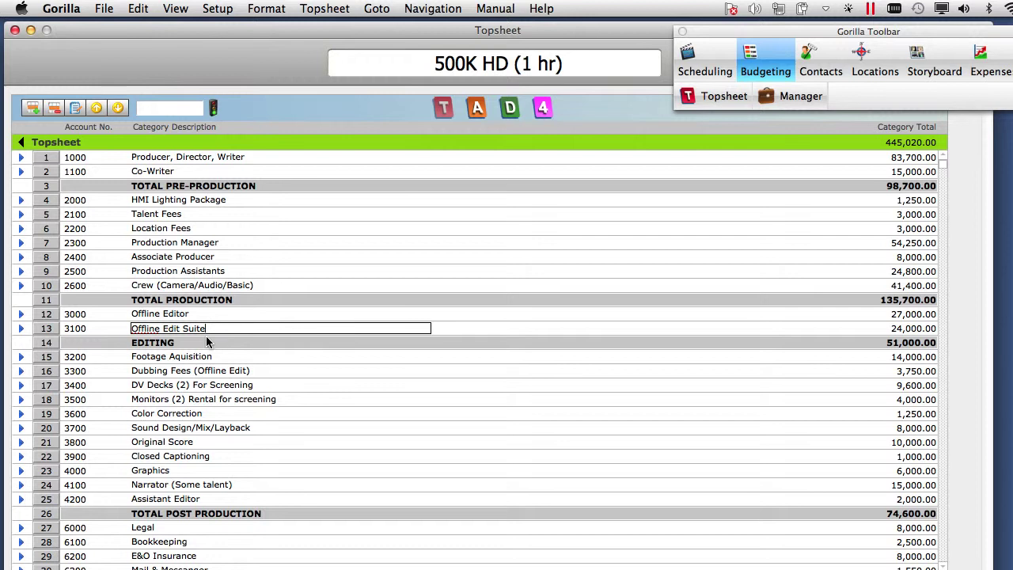
click(83, 331)
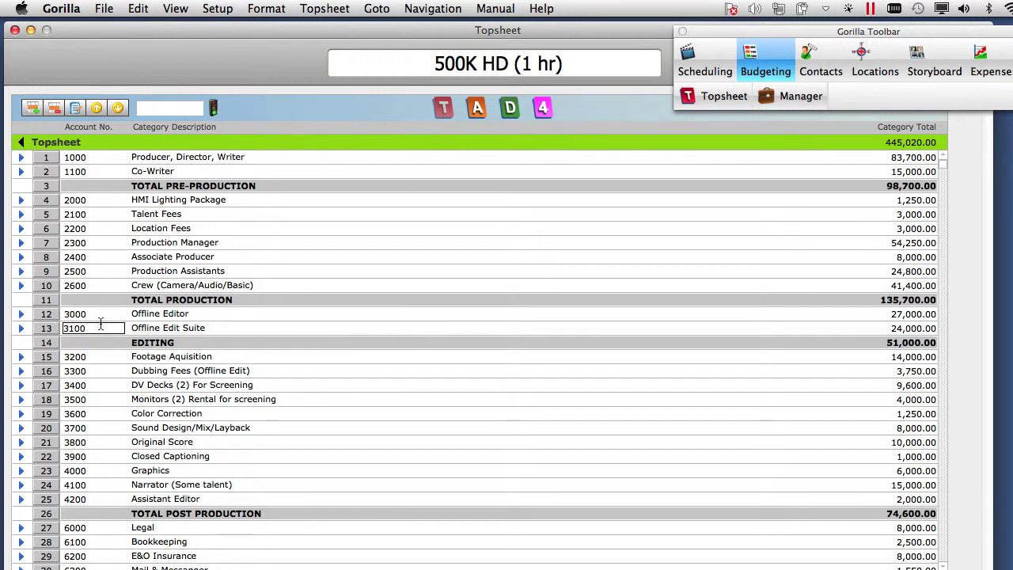
- Add account 3150 'New Category' below Offline Edit Suite, then select the Assistant Editor row
click(34, 108)
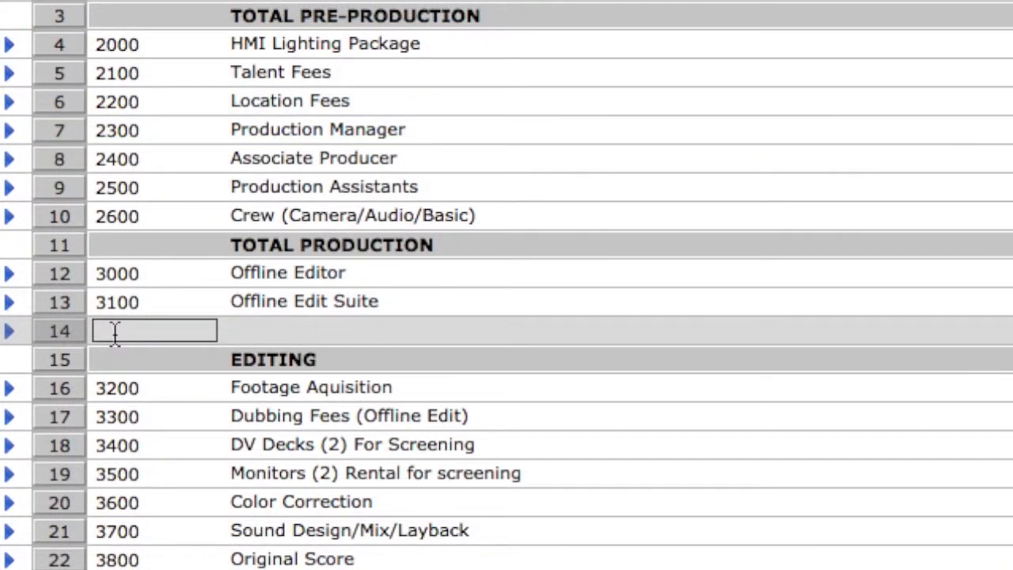
text(3150)
key(Tab)
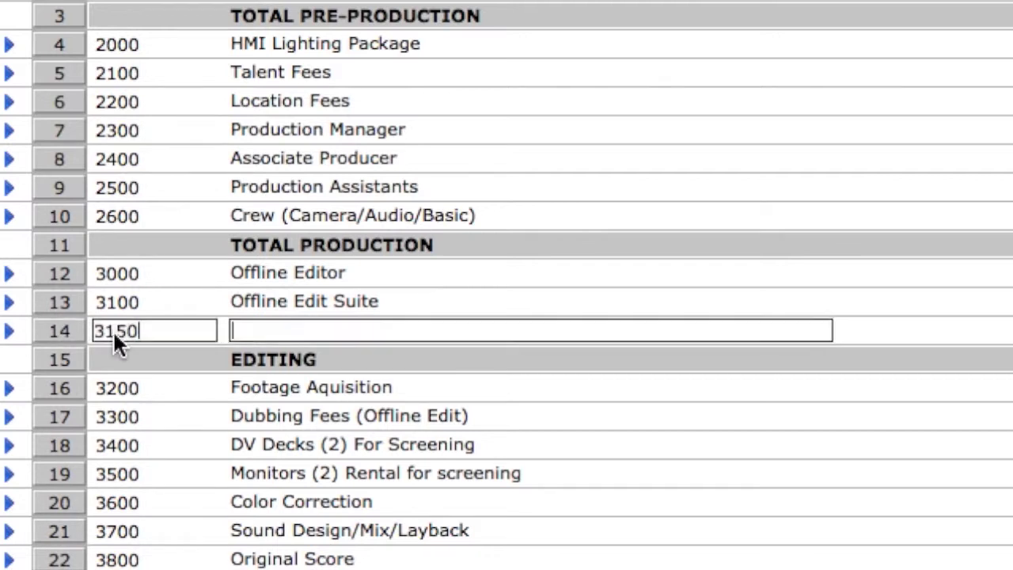
text(New Category)
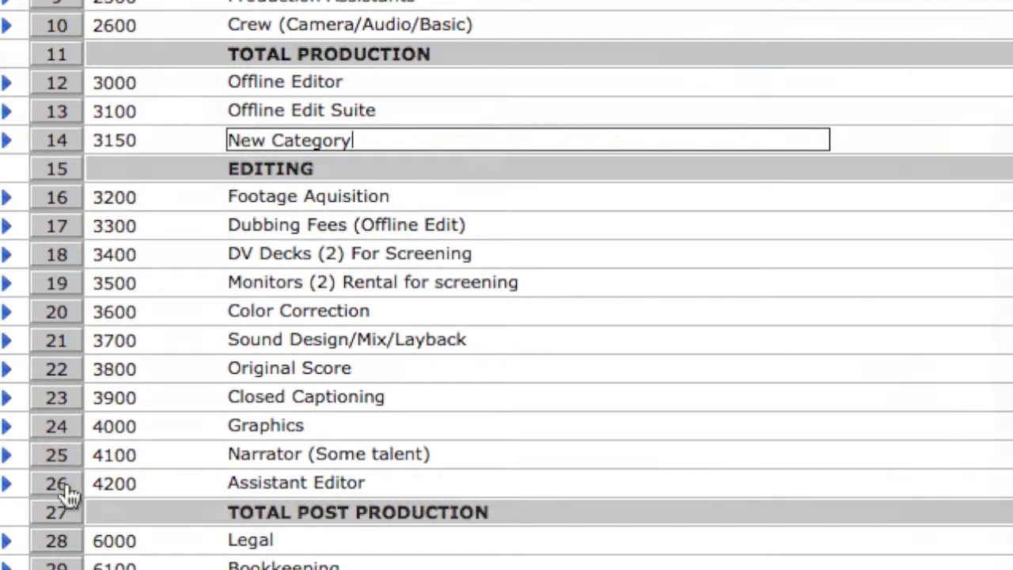
click(114, 483)
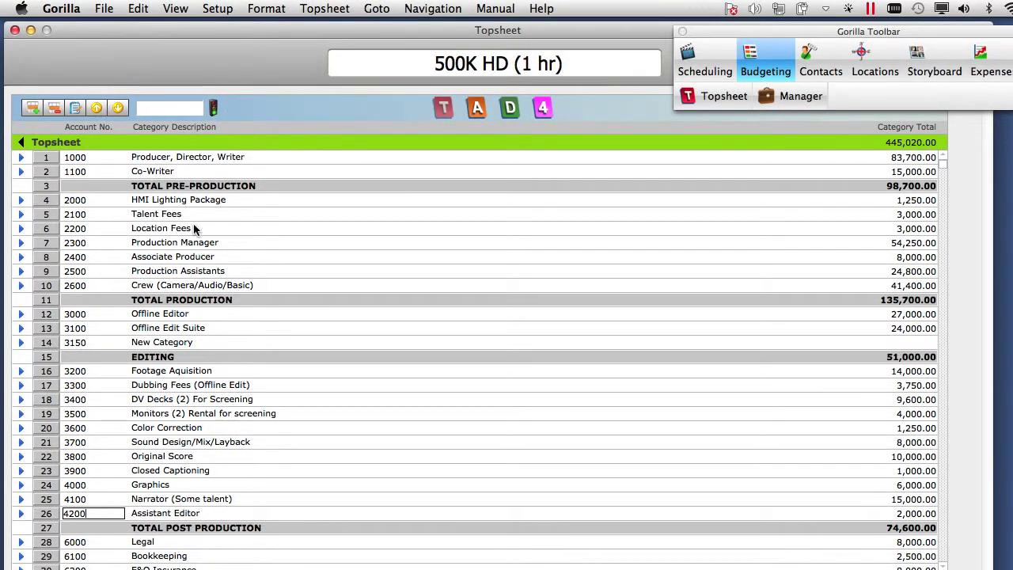
click(138, 8)
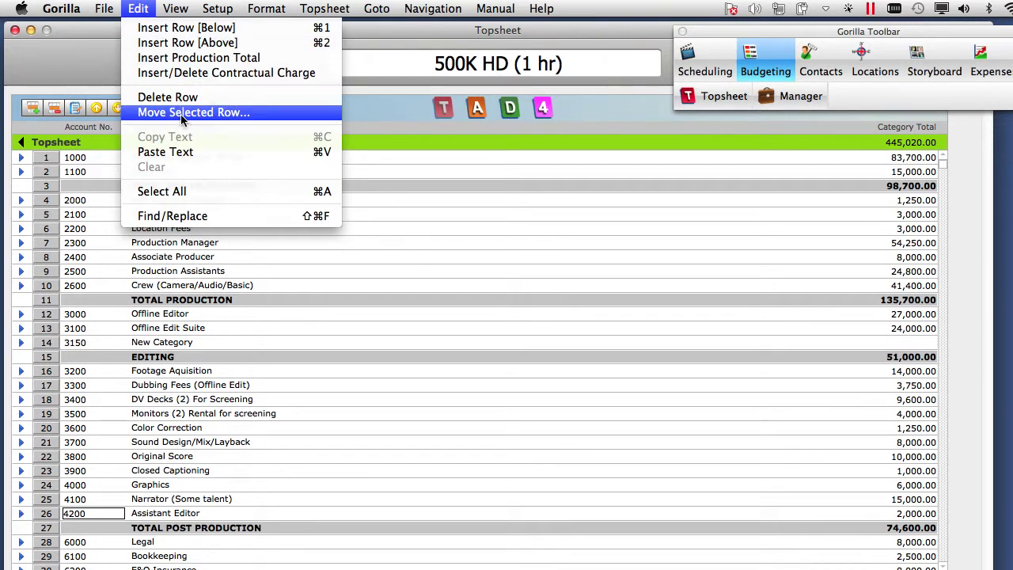
- Move 4200 Assistant Editor to row 14, directly below Offline Edit Suite
click(310, 116)
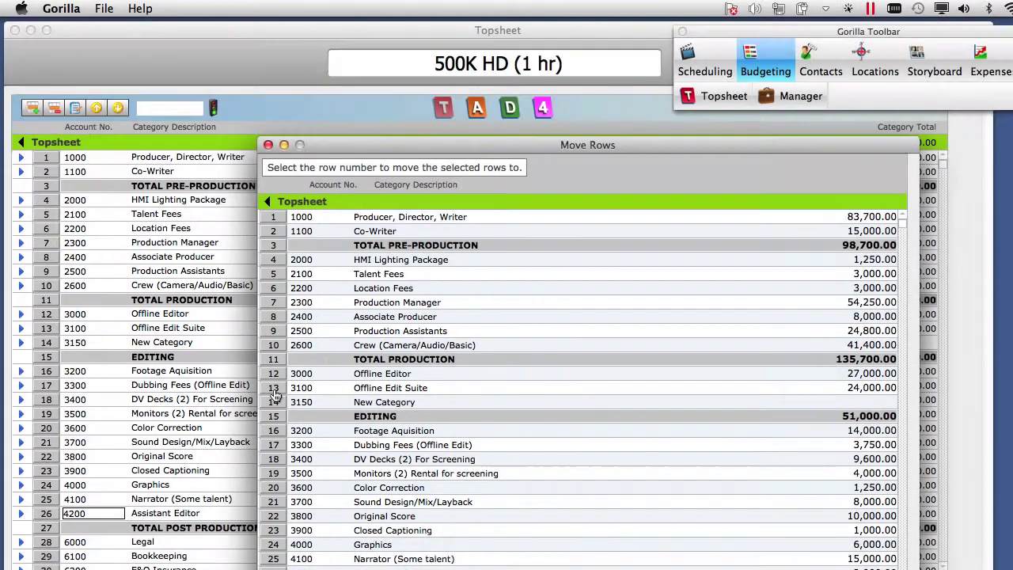
click(275, 393)
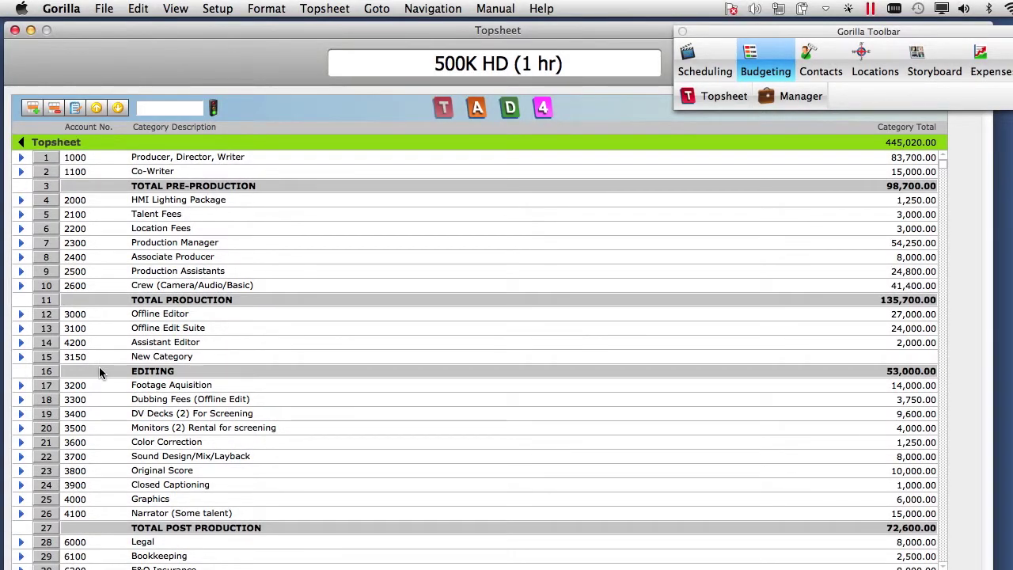
- Open Manage Production Totals and check the OTHER total's colour without changing it
click(225, 7)
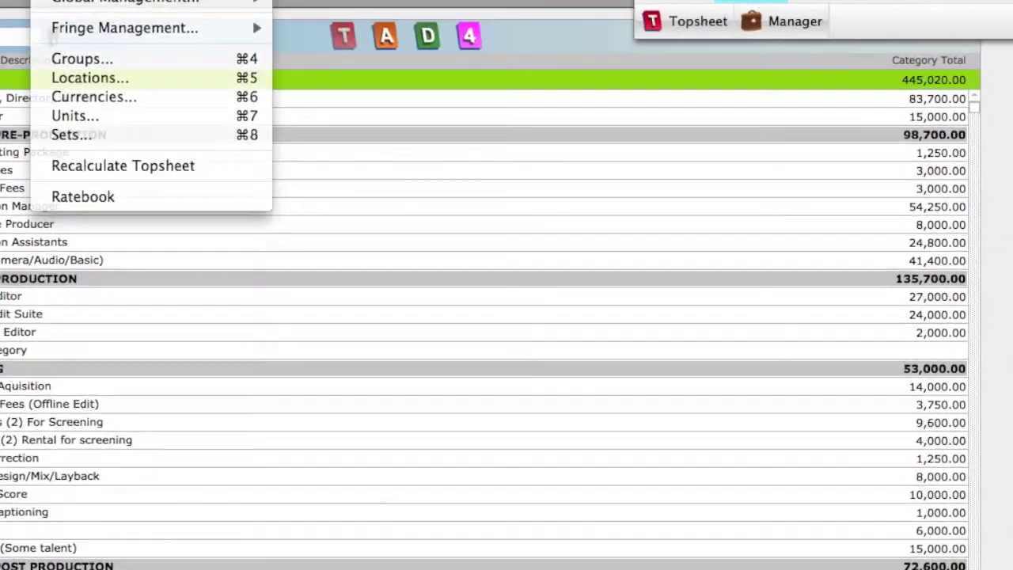
click(242, 52)
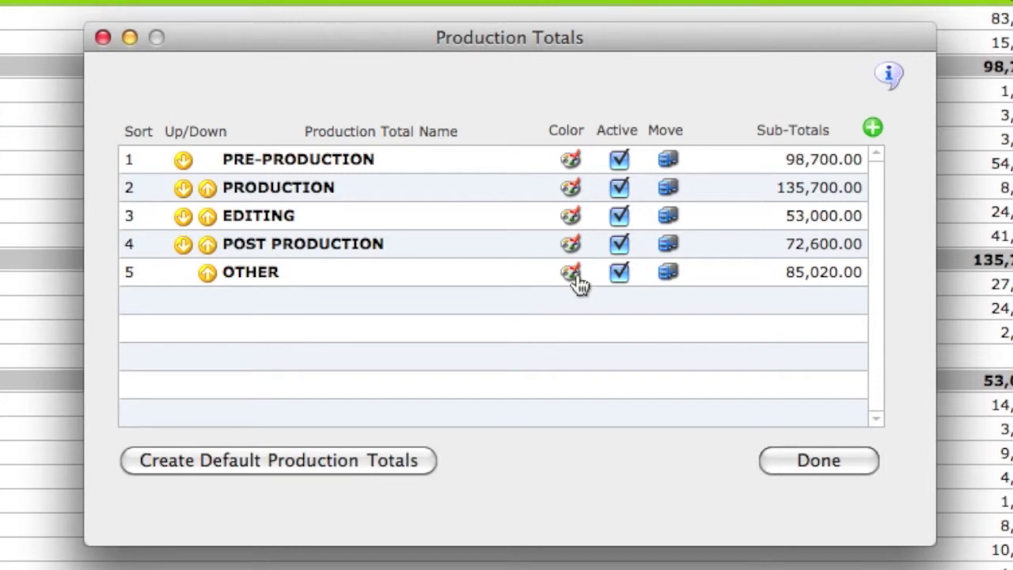
click(571, 272)
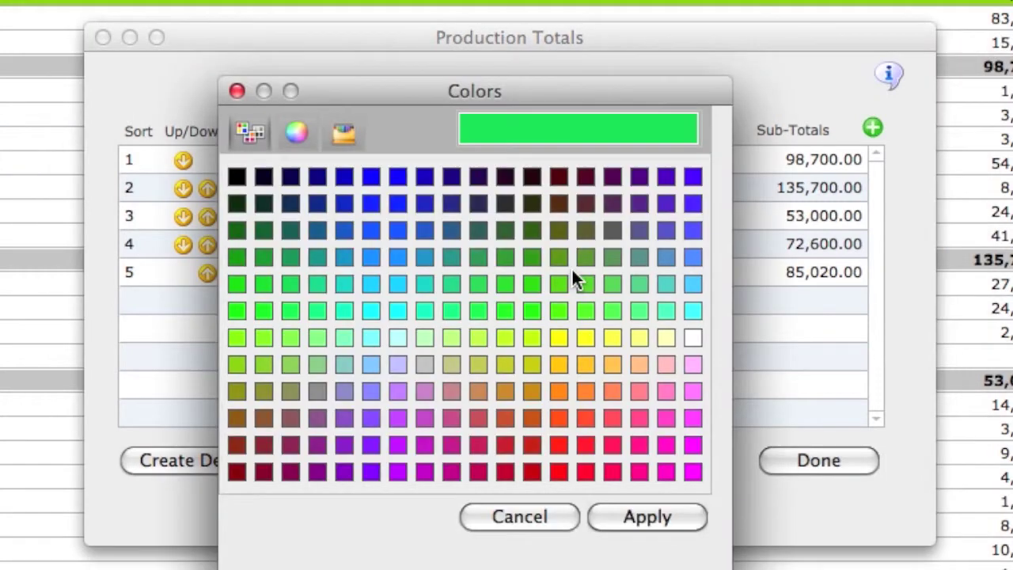
click(523, 518)
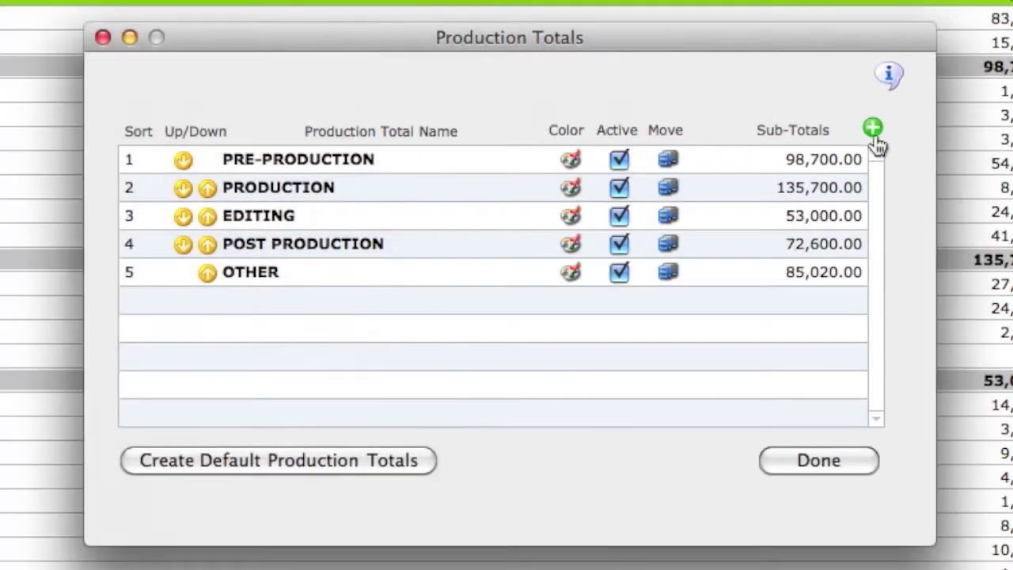
- Create a production total named Distribution and mark it active
click(873, 129)
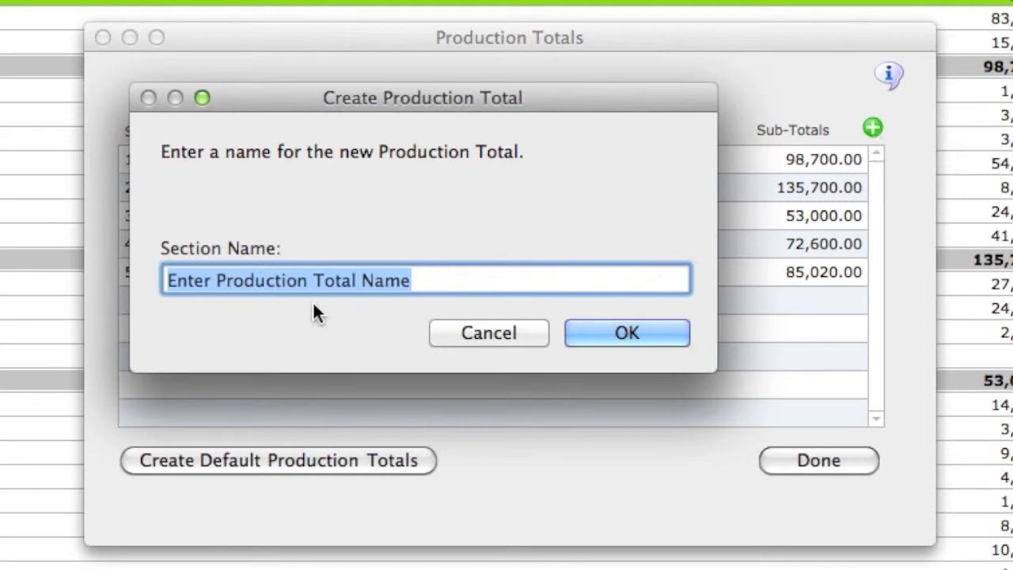
text(Distribution)
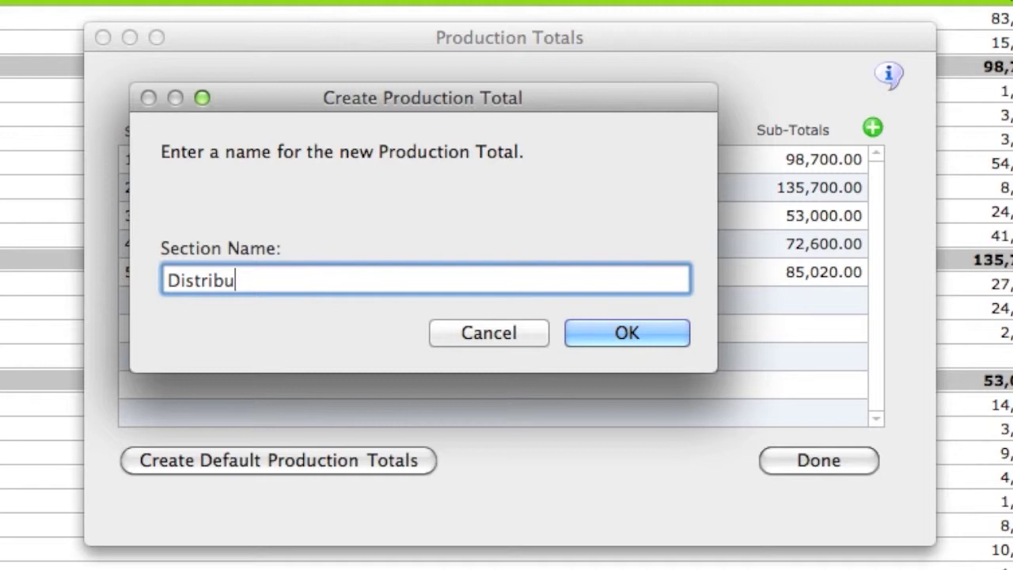
click(571, 333)
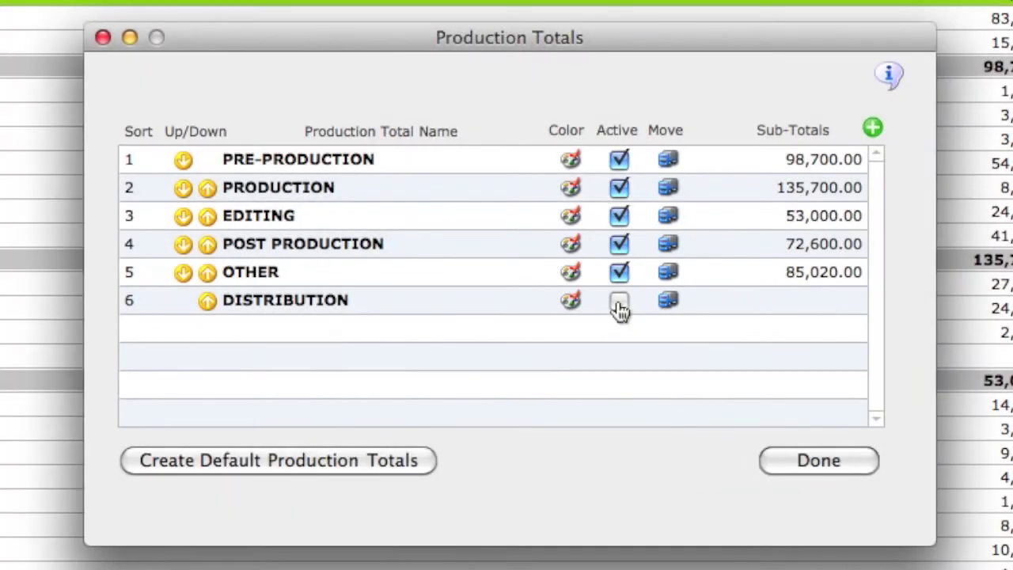
click(619, 301)
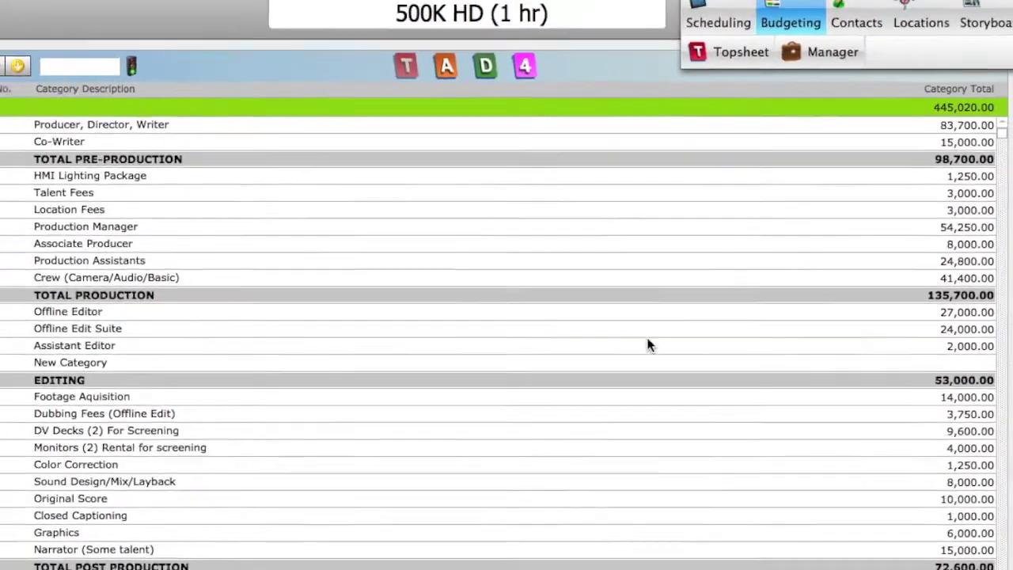
scroll(198, 421, down, 5)
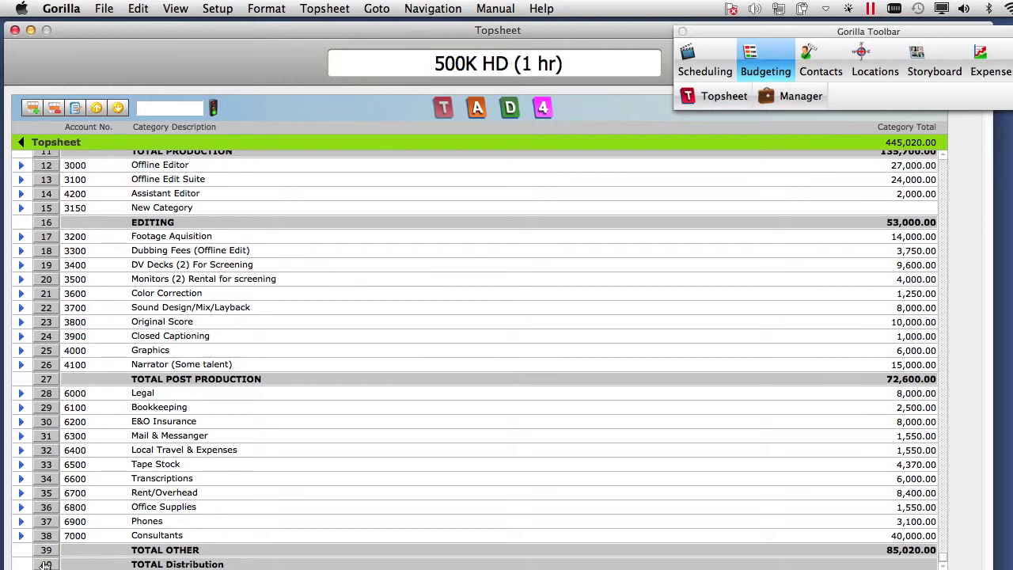
click(45, 564)
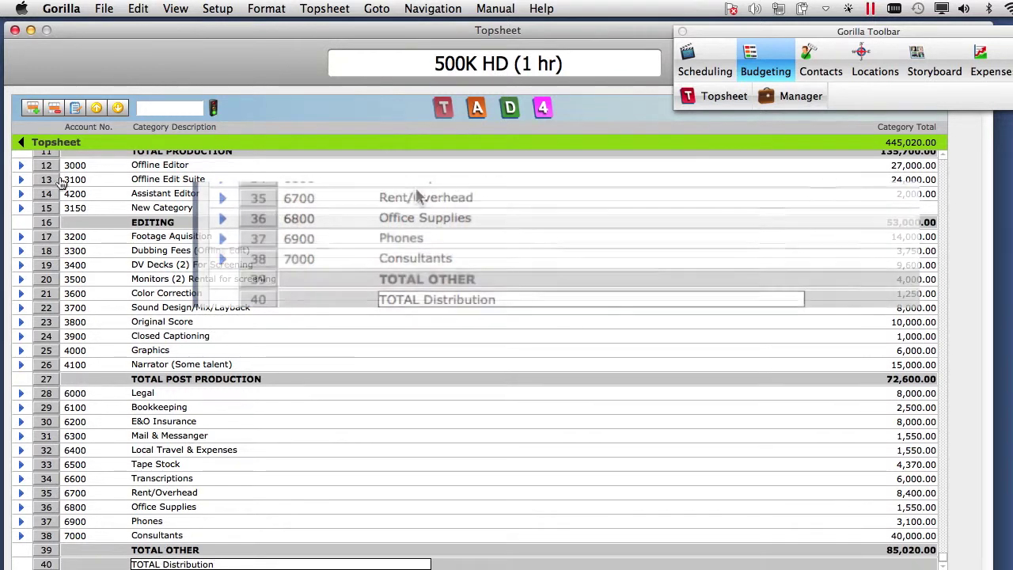
click(31, 109)
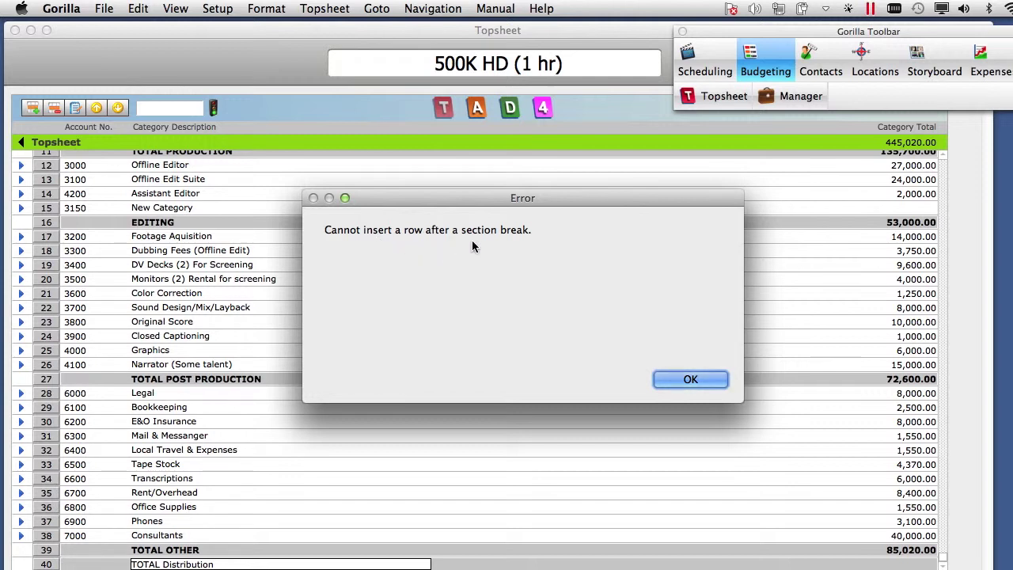
click(712, 381)
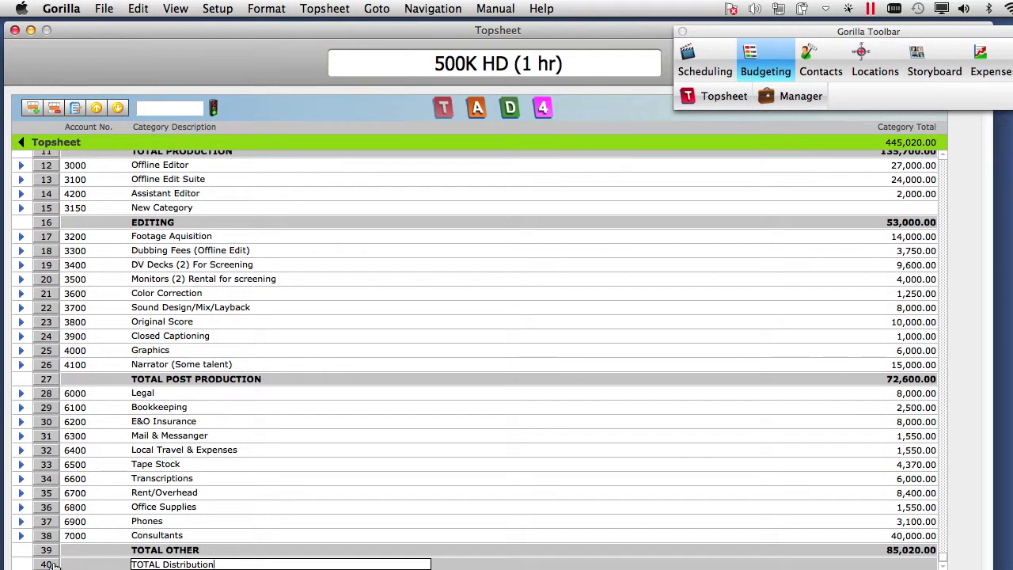
- Insert an empty row above the TOTAL Distribution line
click(139, 9)
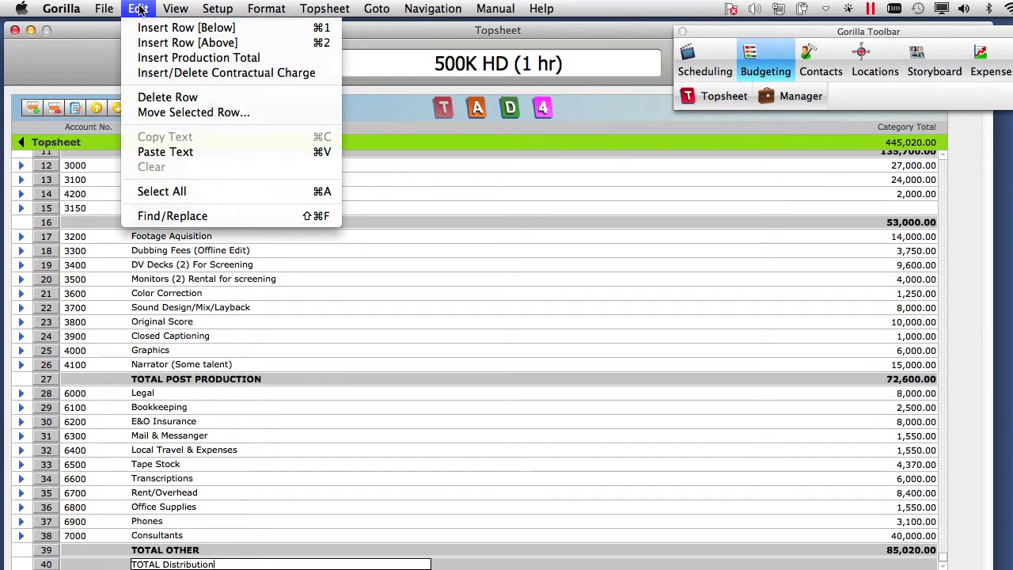
click(187, 43)
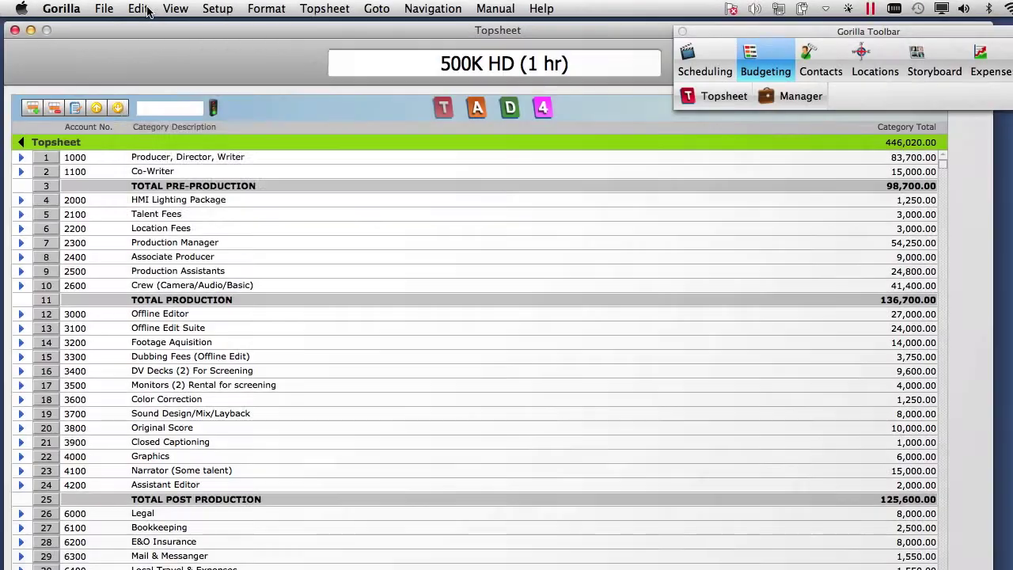
click(144, 8)
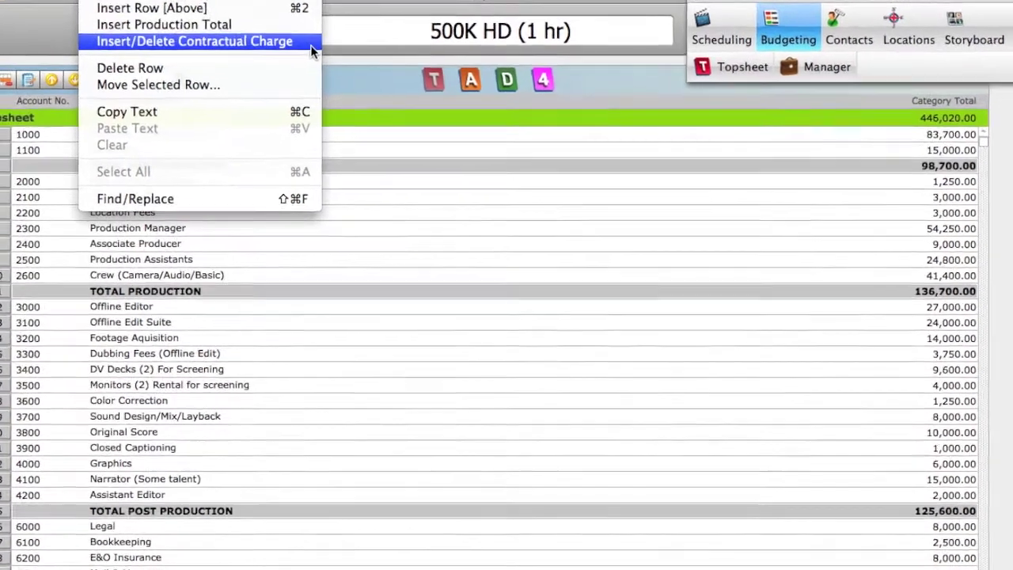
- Set the Completion Bond contractual charge to a flat fee of 10,000
click(331, 75)
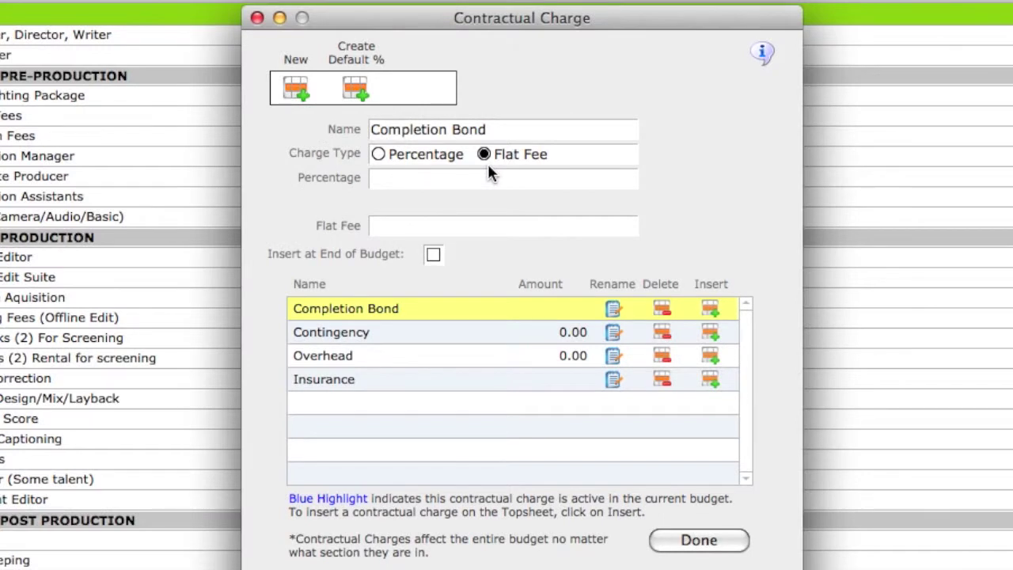
click(388, 226)
text(10,000)
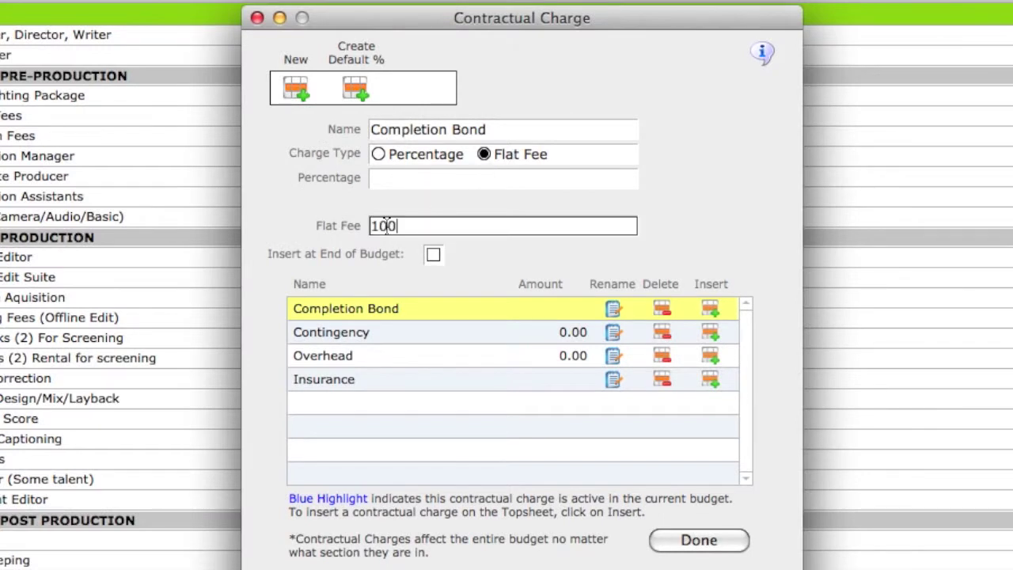
key(Return)
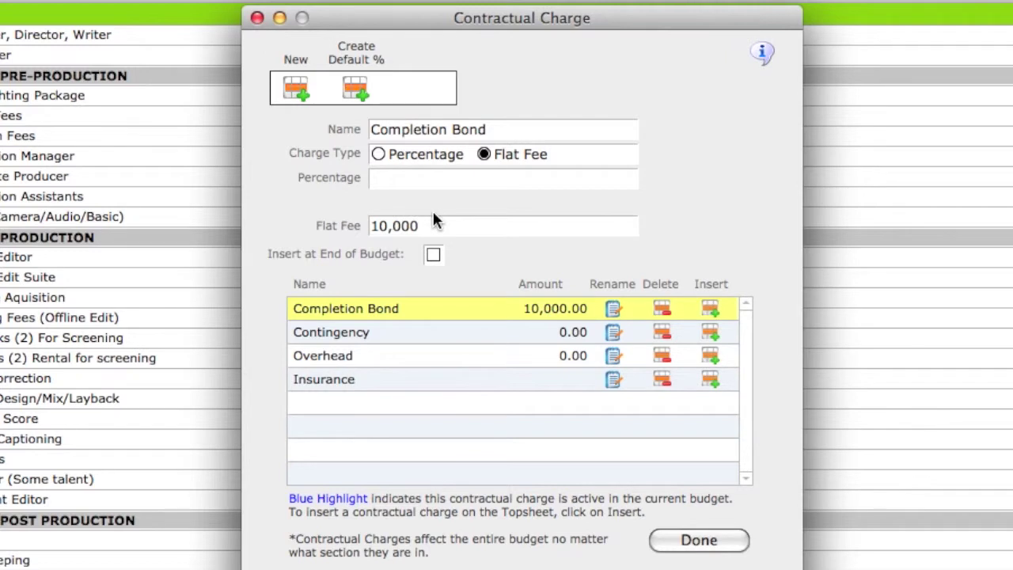
click(335, 338)
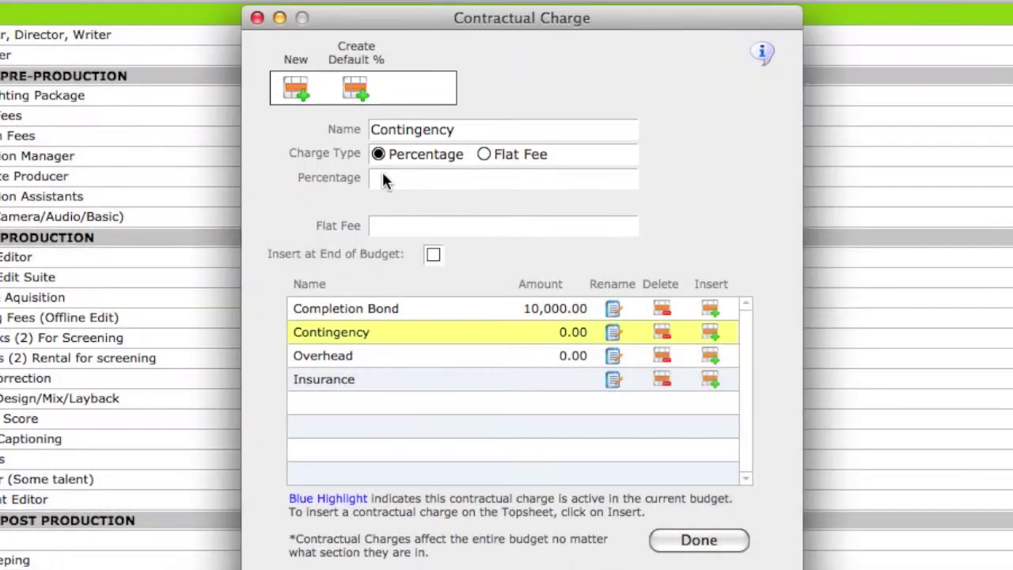
- Set Contingency to a 10% charge placed at the budget's end and insert it (44,602.00)
click(385, 176)
text(10)
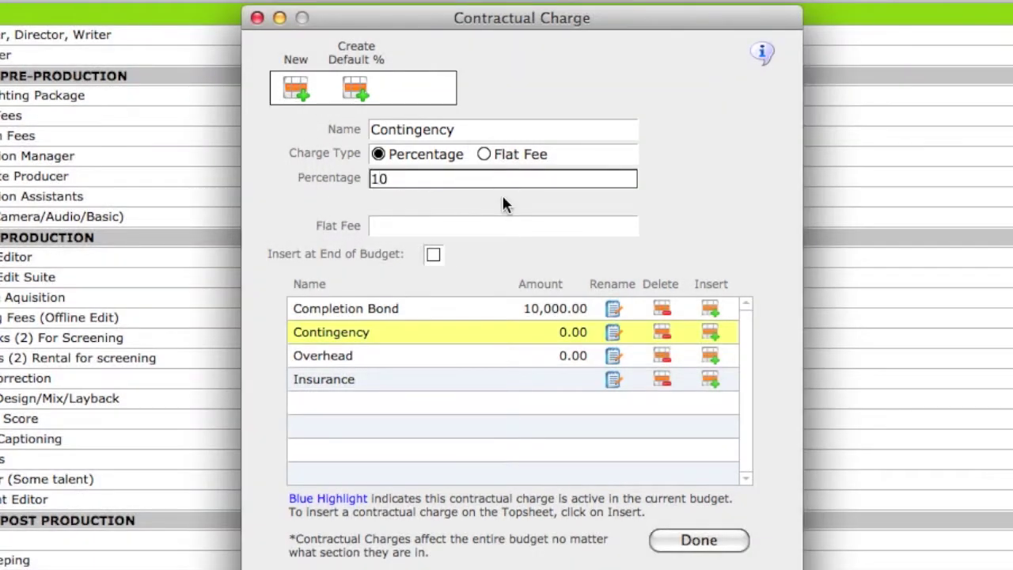
key(Tab)
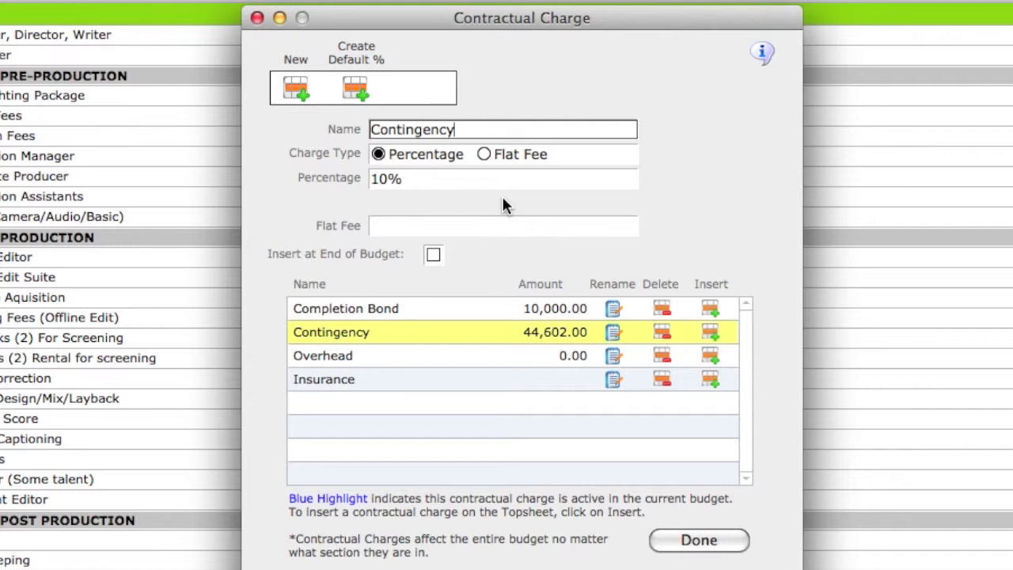
key(Return)
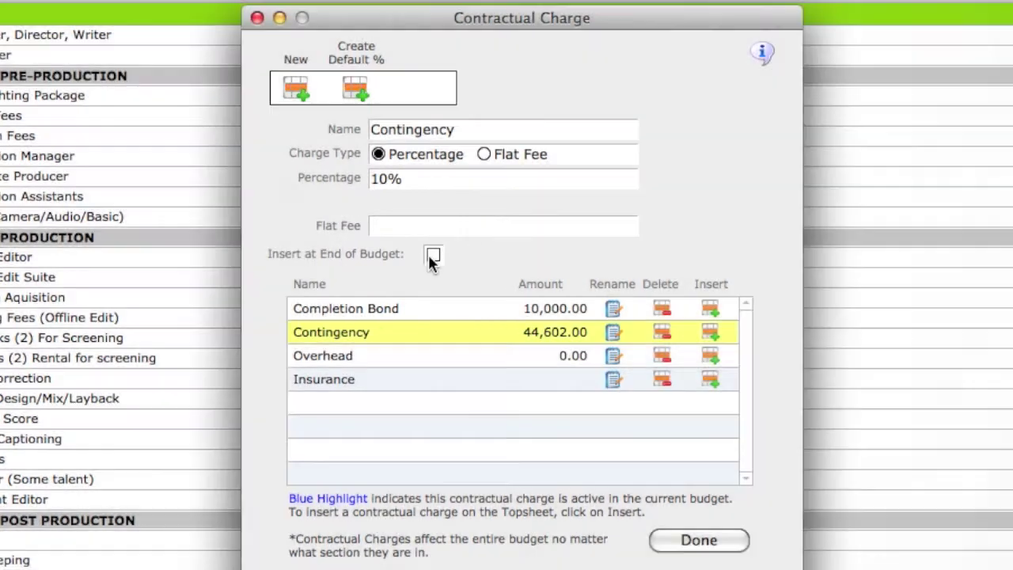
click(432, 255)
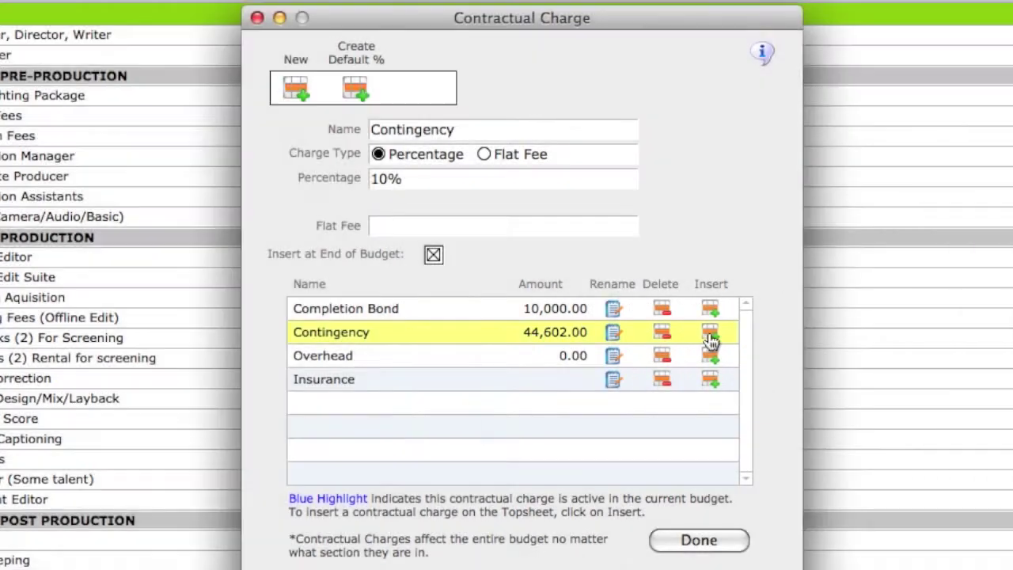
click(710, 333)
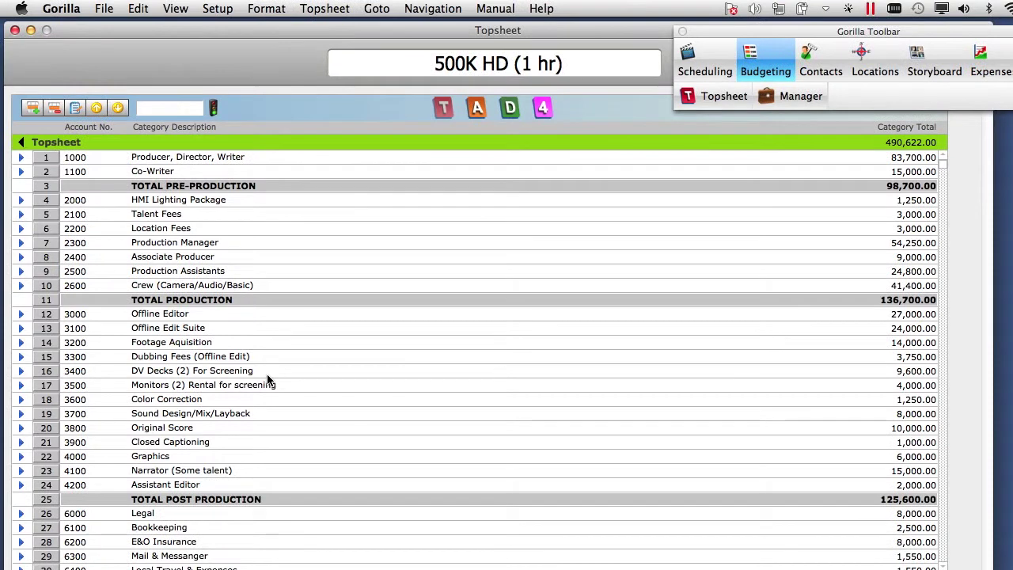
- Confirm the 44,602.00 TOTAL CONTINGENCY line at the bottom, then reopen the Contractual Charge settings
scroll(253, 374, down, 5)
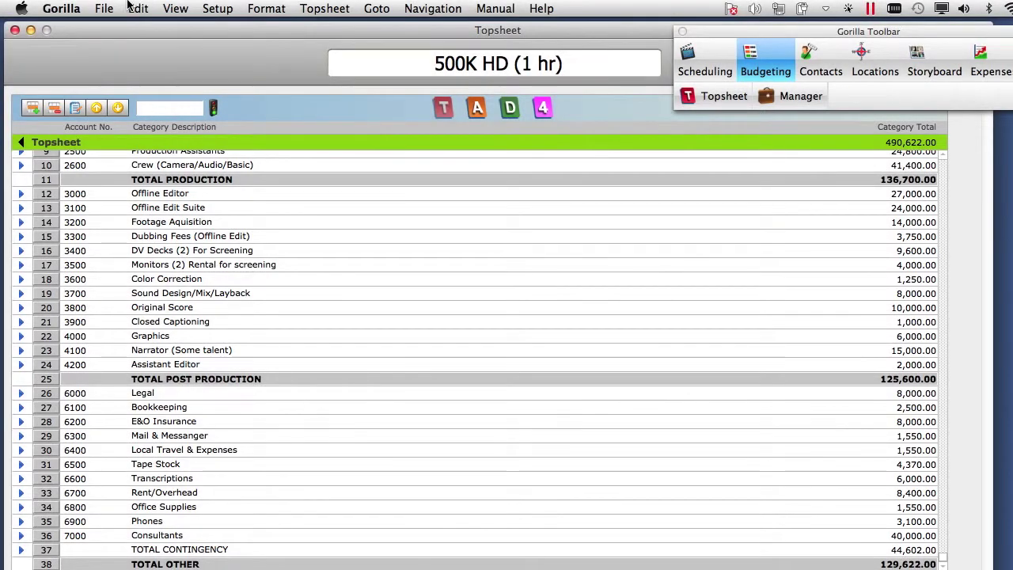
click(137, 8)
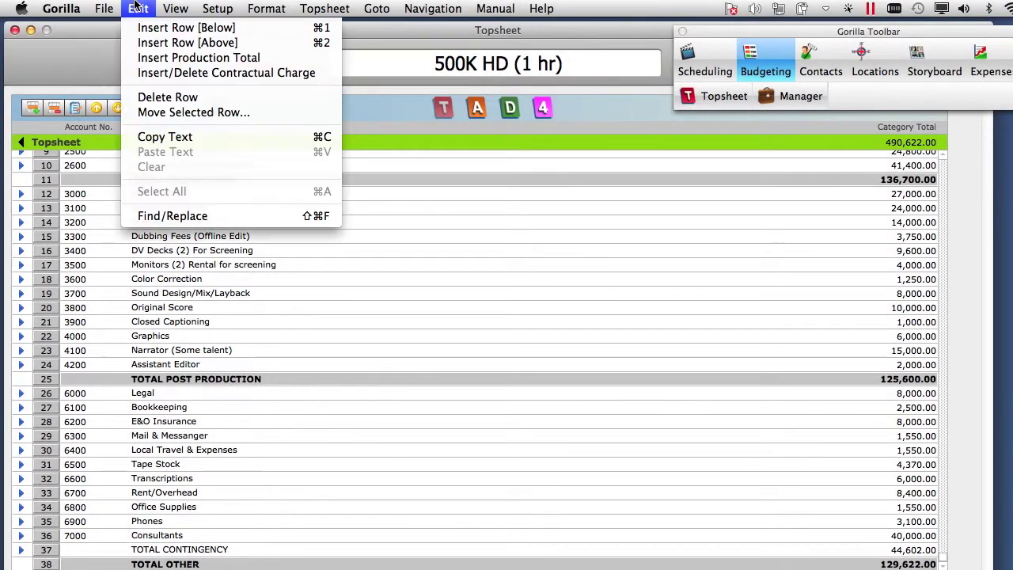
click(163, 73)
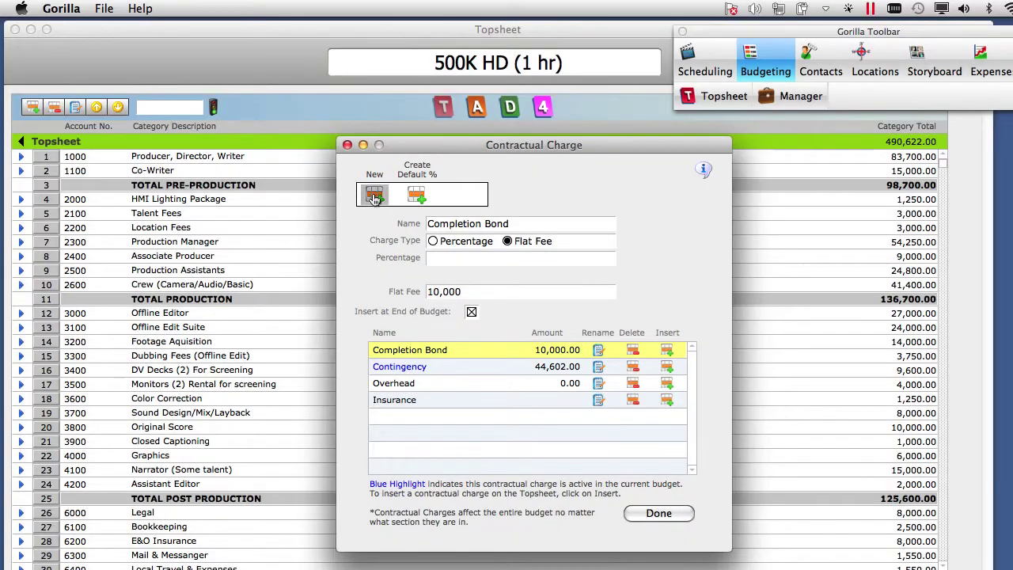
- Add a 'Flat Fee (New)' charge as a flat 2,000, not inserted at budget end
click(384, 203)
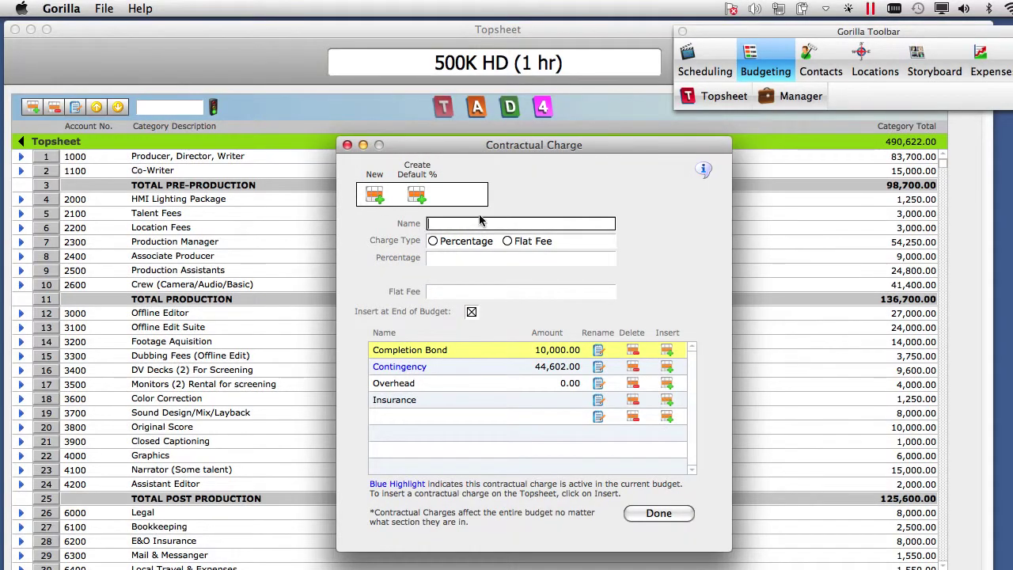
text(Flat Fee (New))
click(507, 241)
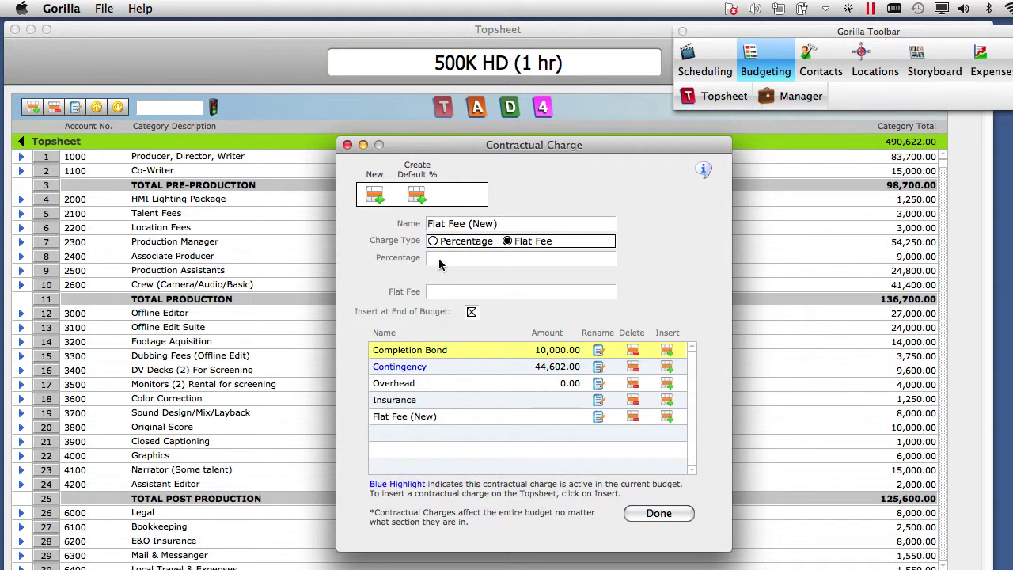
click(434, 291)
text(2000)
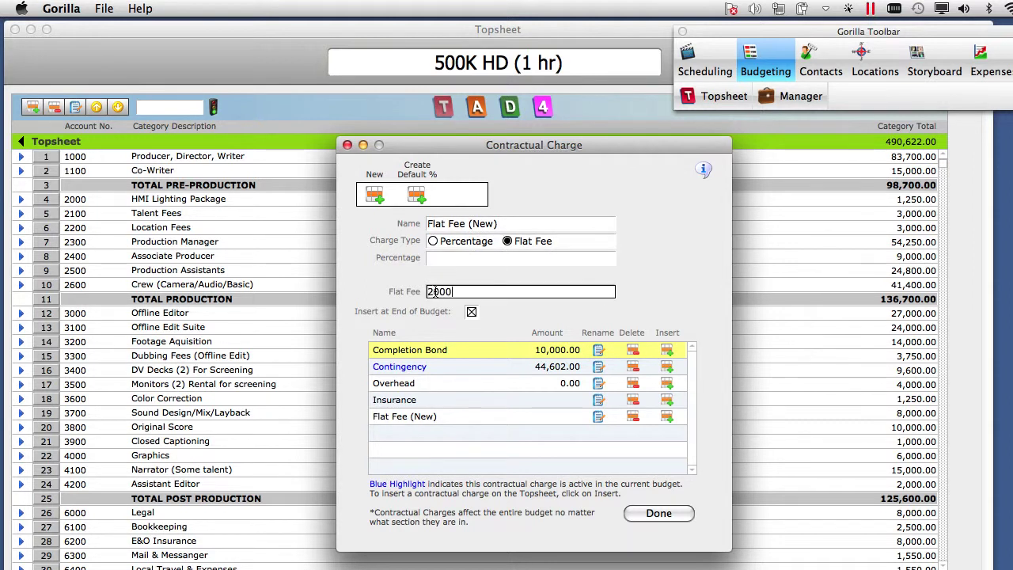
key(Return)
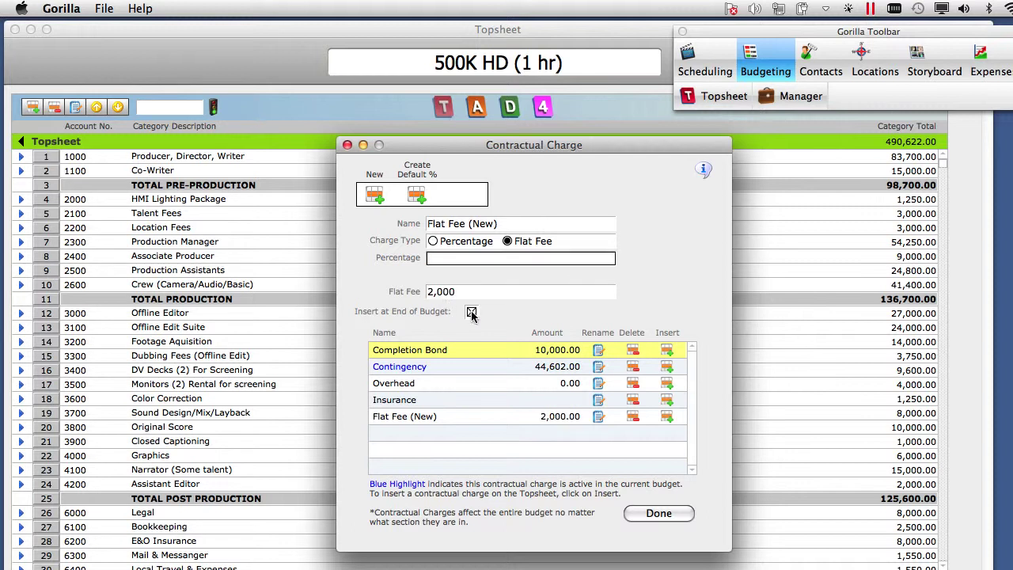
click(472, 313)
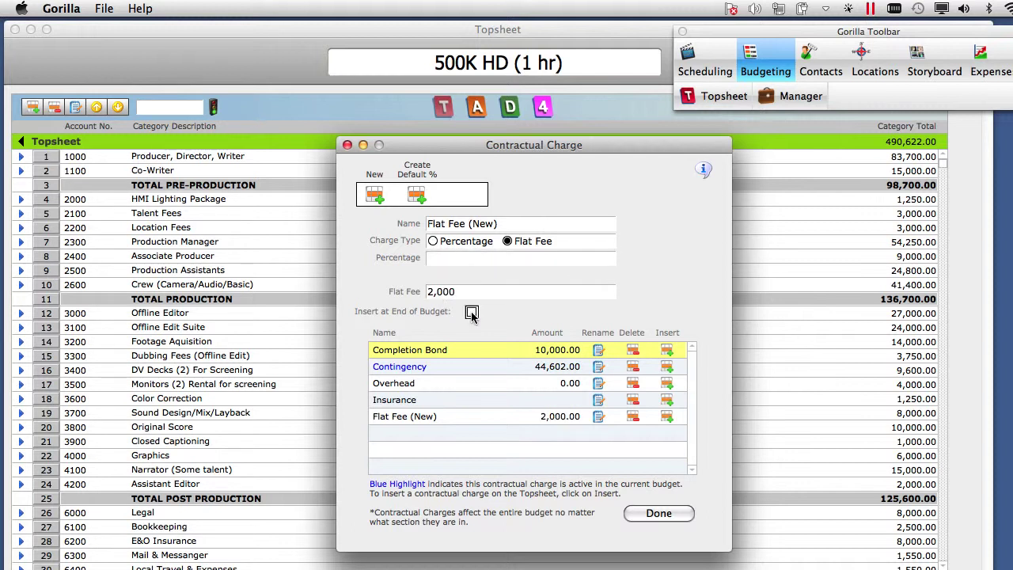
click(656, 513)
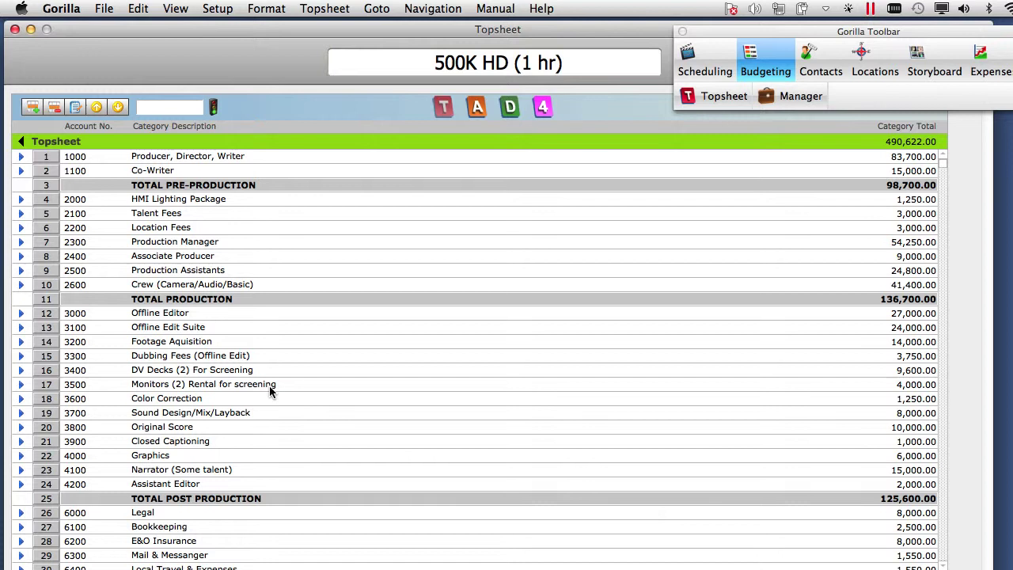
- Insert the Flat Fee (New) total row after row 3200 Footage Aquisition, raising the budget to 492,622.00
click(44, 346)
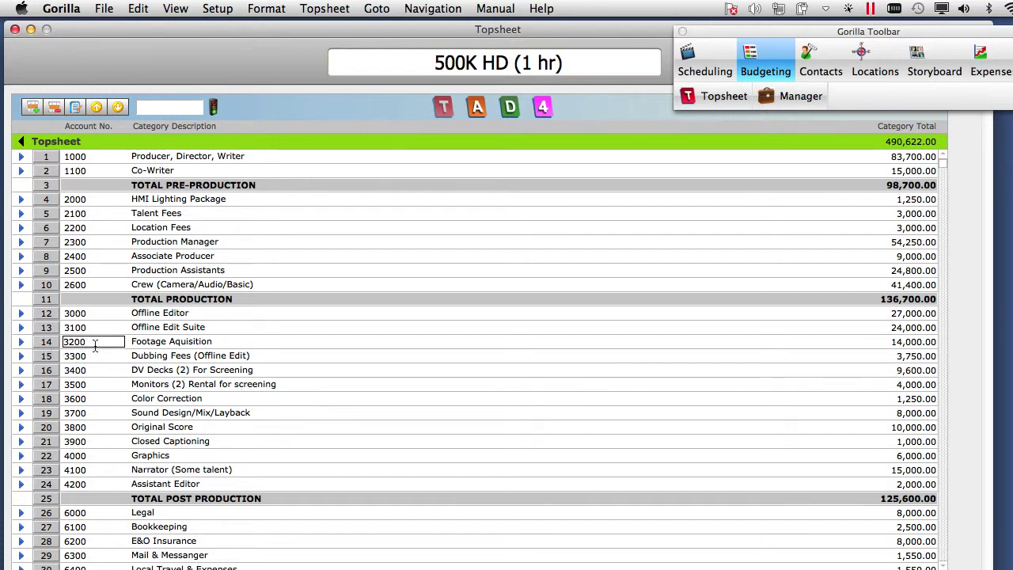
click(138, 8)
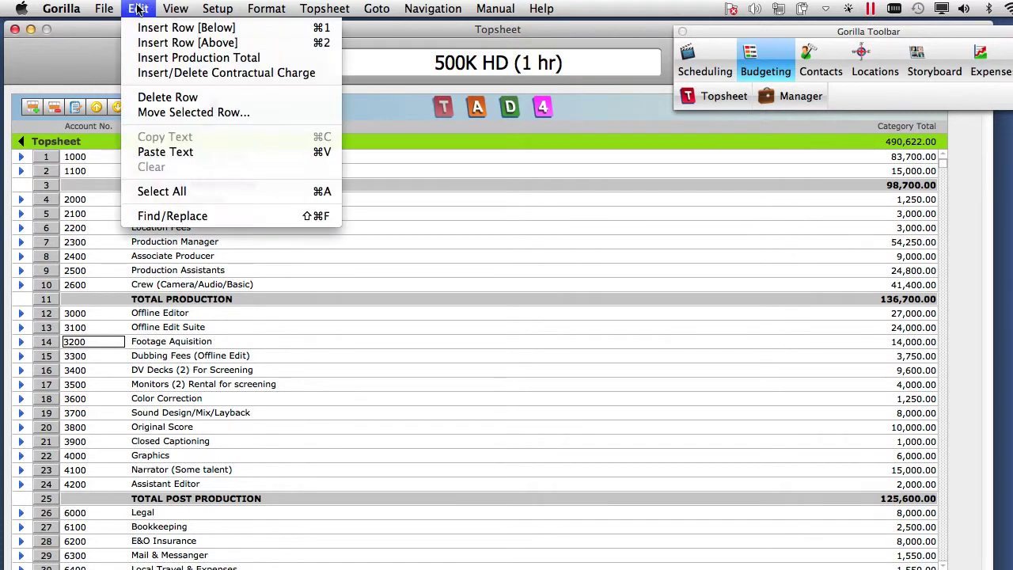
click(198, 72)
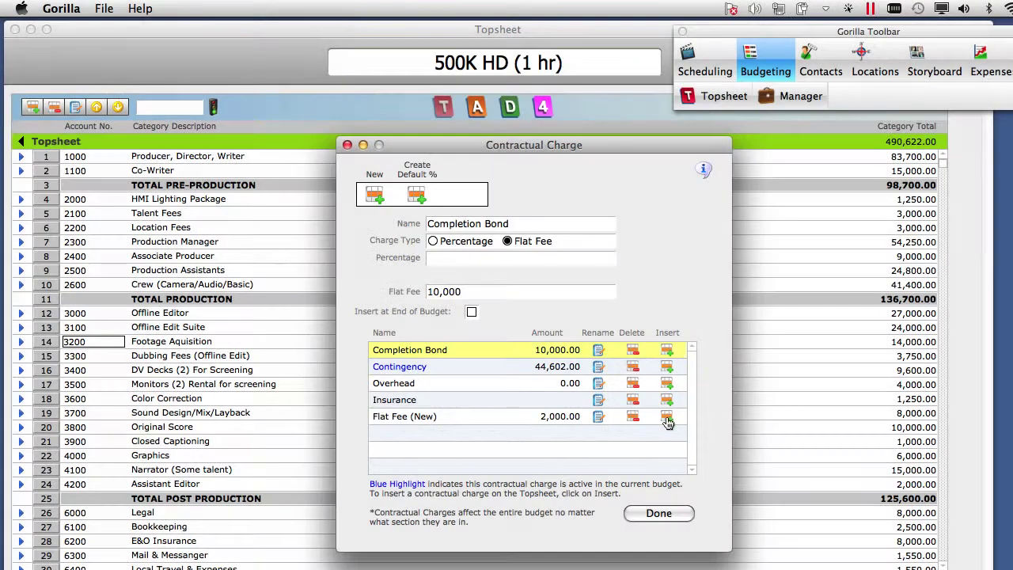
click(667, 416)
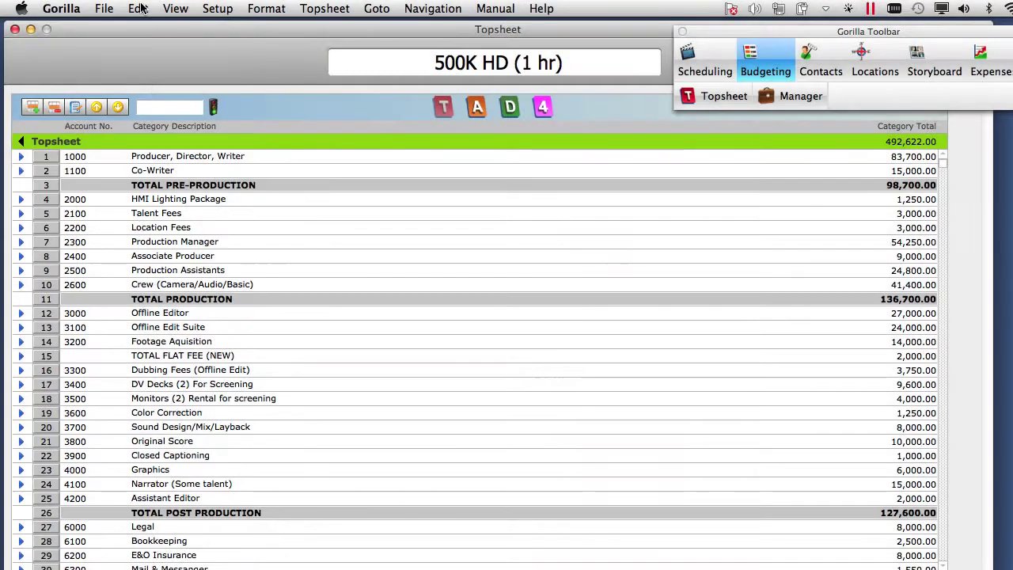
click(138, 8)
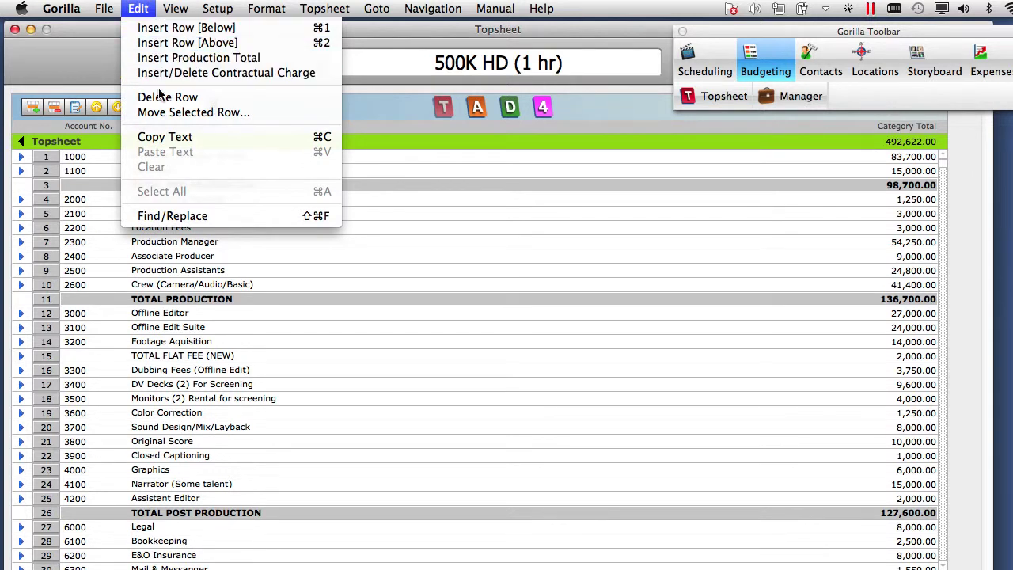
- Replace all 'Talent' with 'Cast', renaming rows to Cast Fees and Narrator (Some Cast)
click(172, 215)
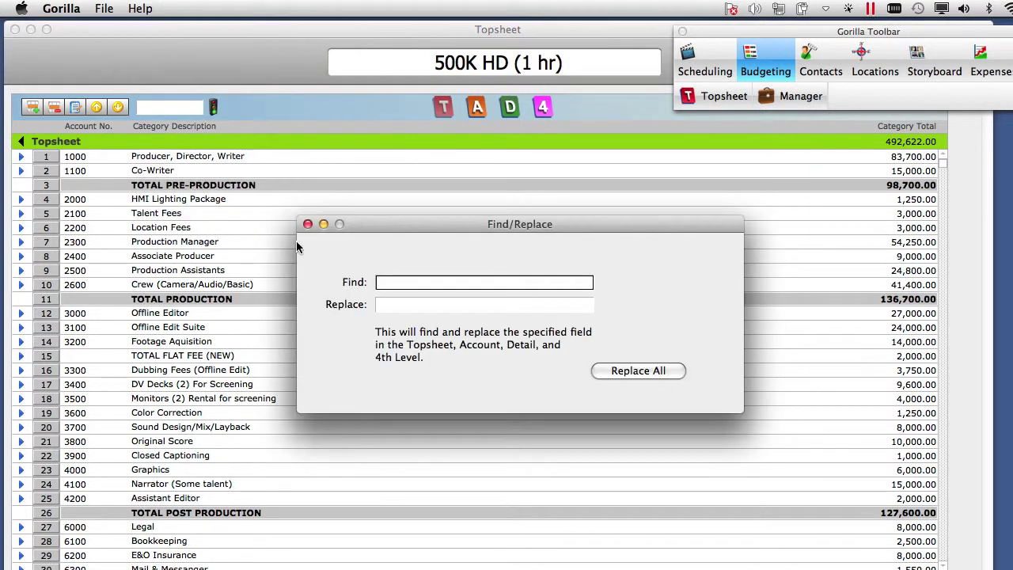
text(Talebn)
key(BackSpace)
key(BackSpace)
text(nt)
key(Tab)
text(Cast)
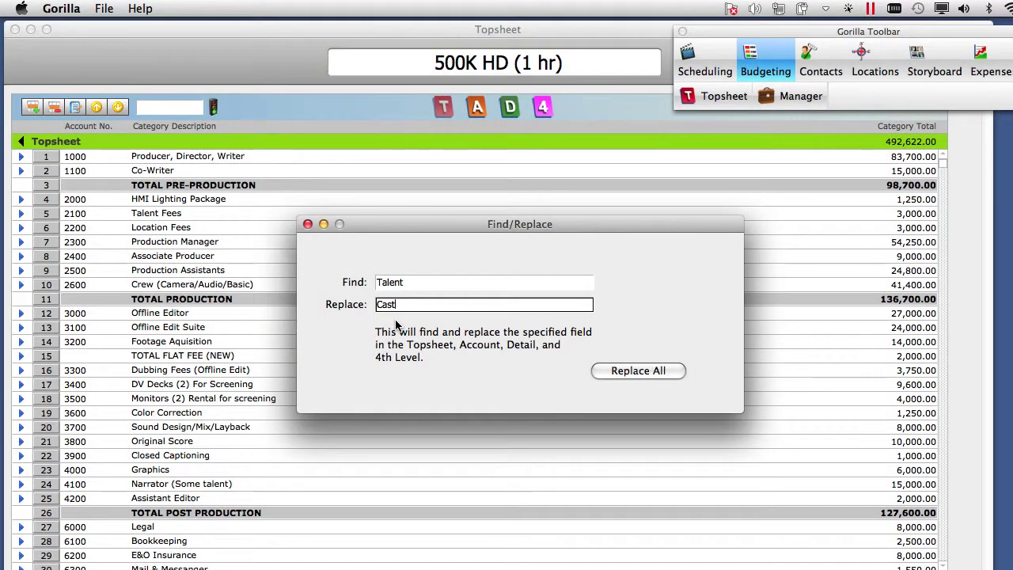
click(652, 374)
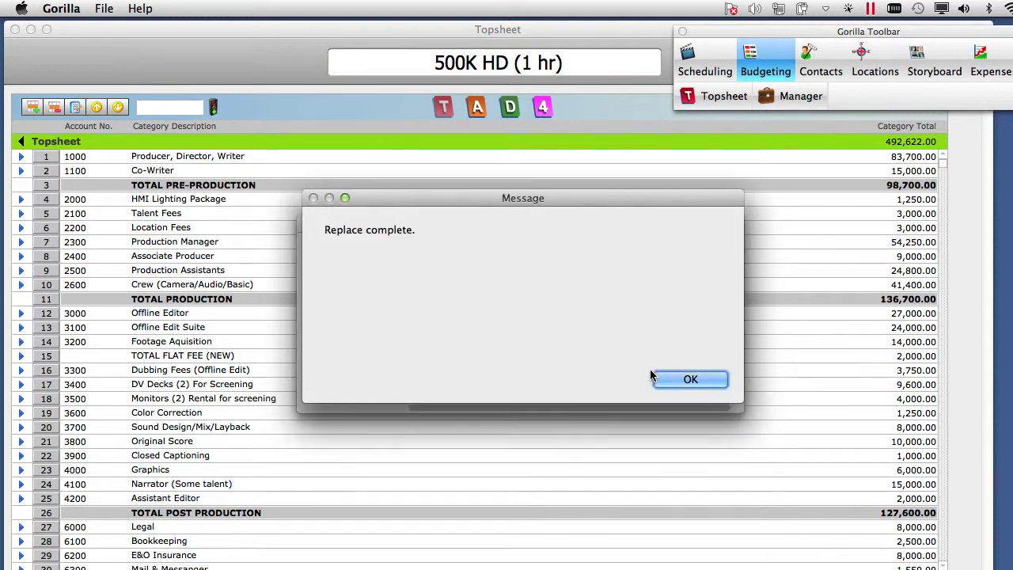
click(676, 381)
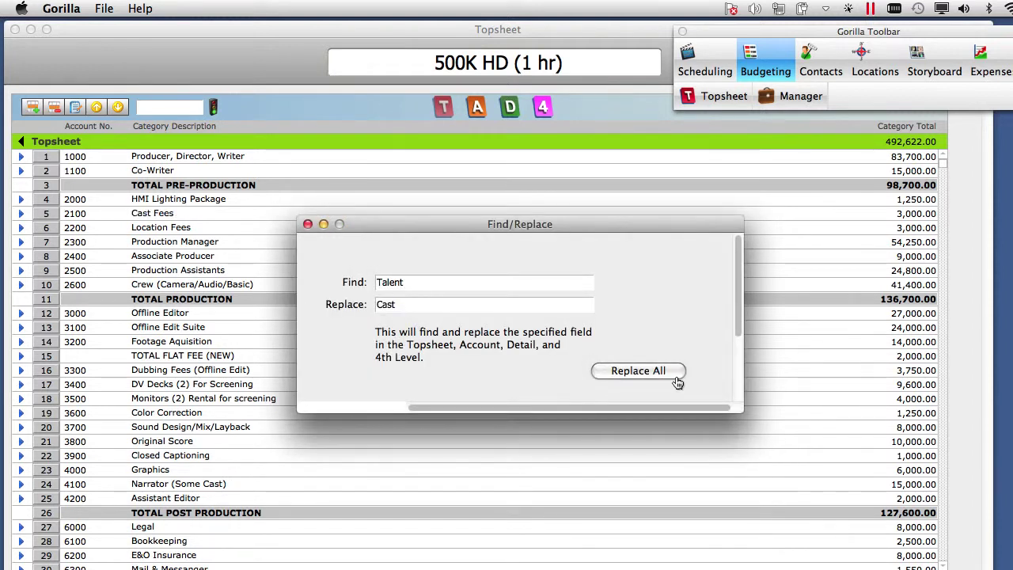
click(309, 223)
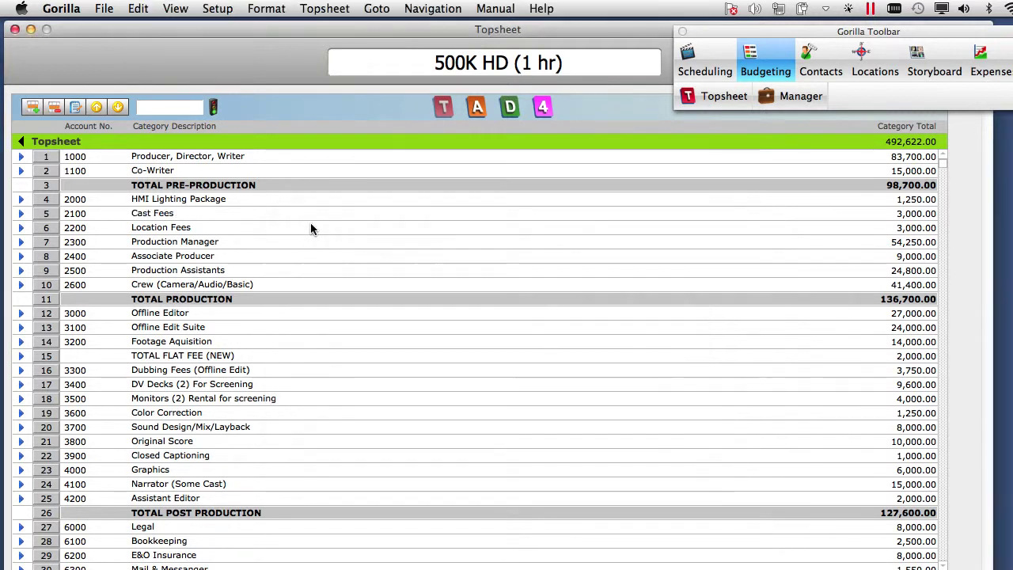